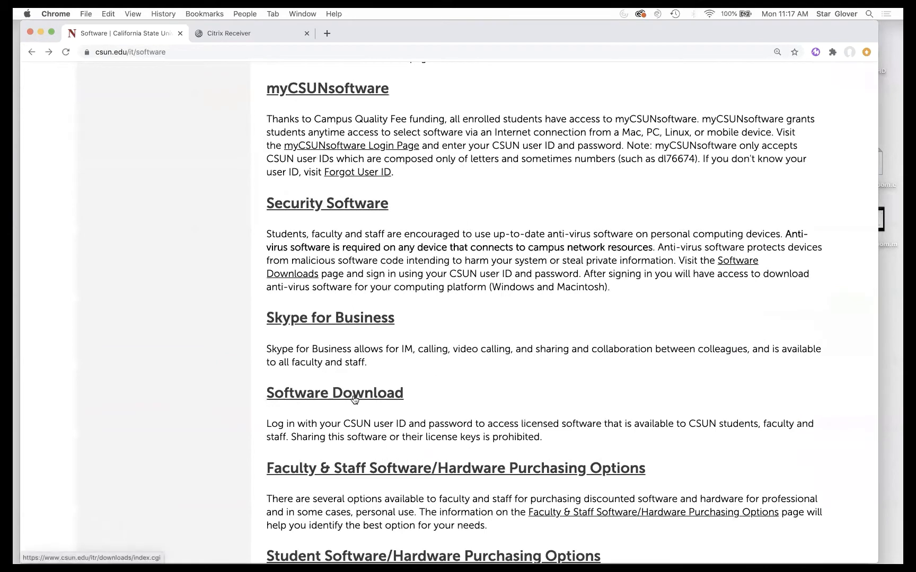
- Log in to CSUN's Software Downloads site and scroll to the Mac OS X software table
click(354, 398)
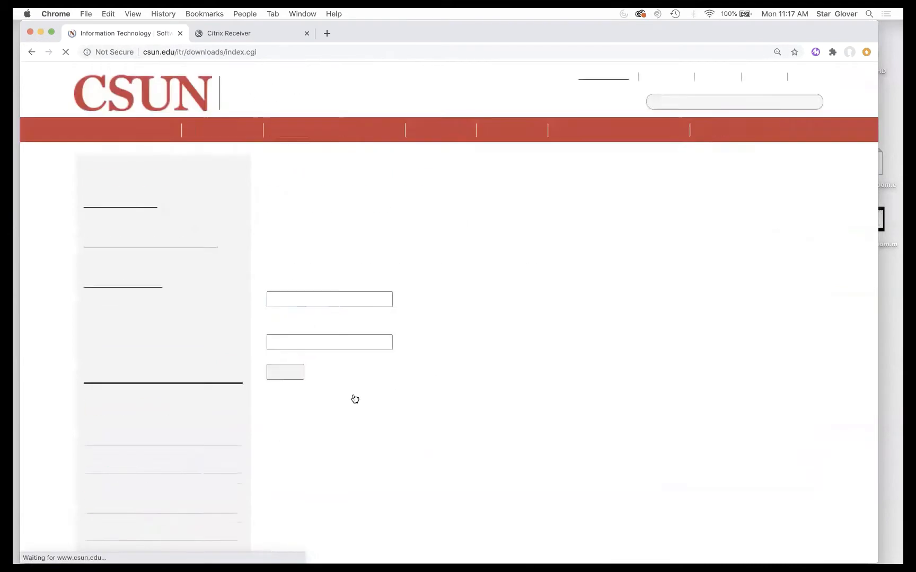
click(285, 370)
scroll(459, 336, down, 5)
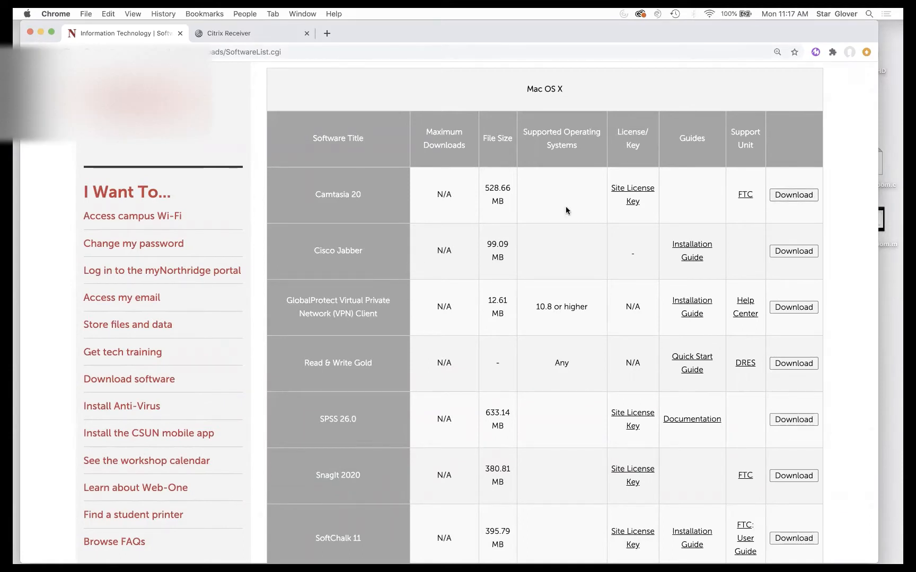
- View Camtasia's site licence key in a new tab, return to the downloads list, and launch Camtasia 2019
click(641, 188)
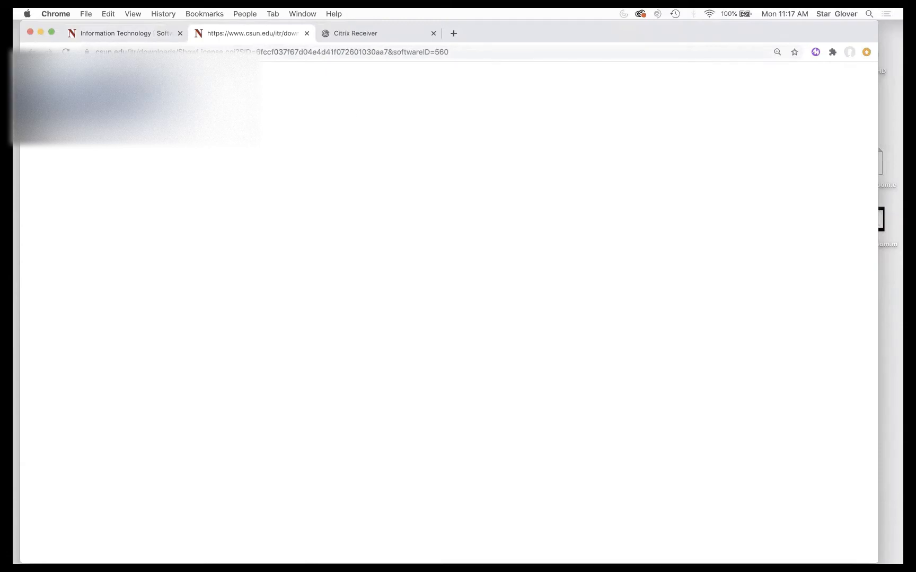
click(117, 33)
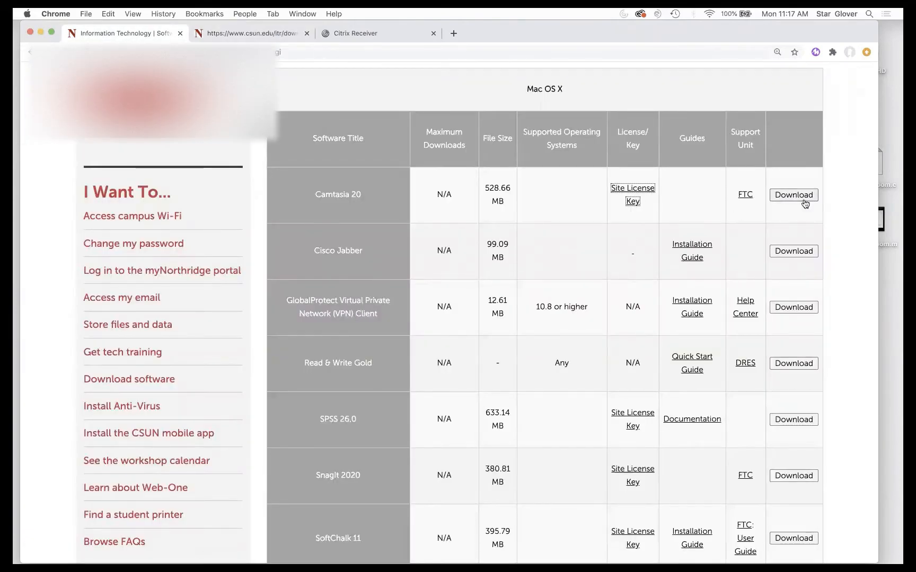
mouse_move(554, 551)
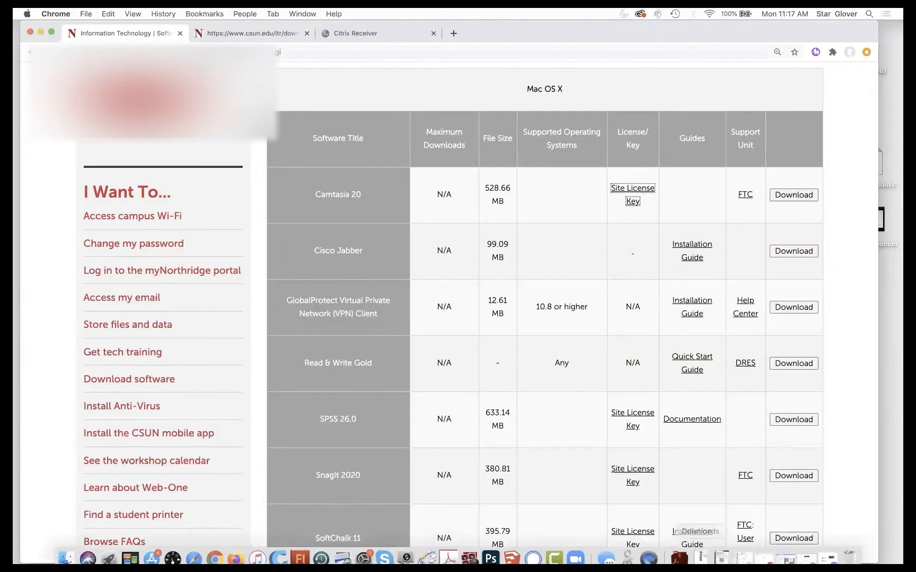
click(554, 552)
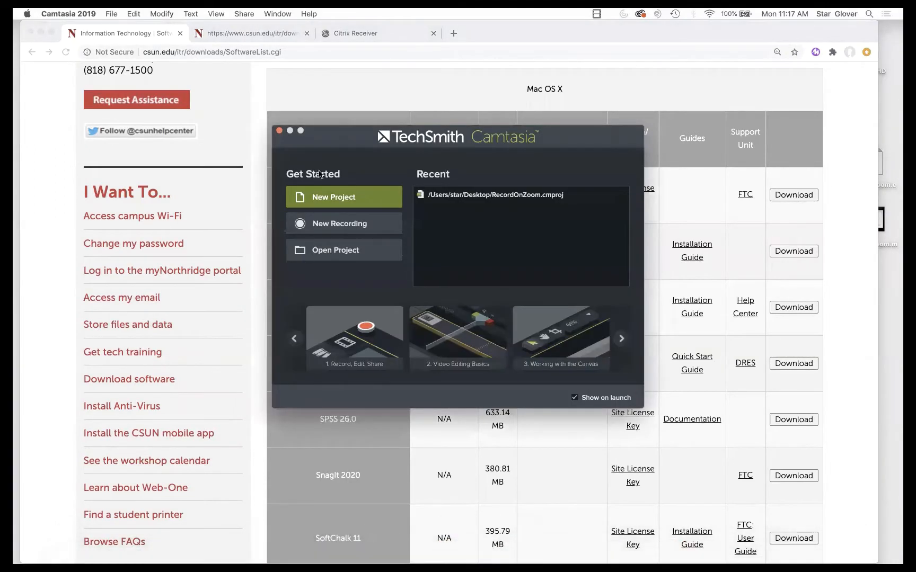
- Create a new blank project, then move the editor window up-left and enlarge it
click(331, 198)
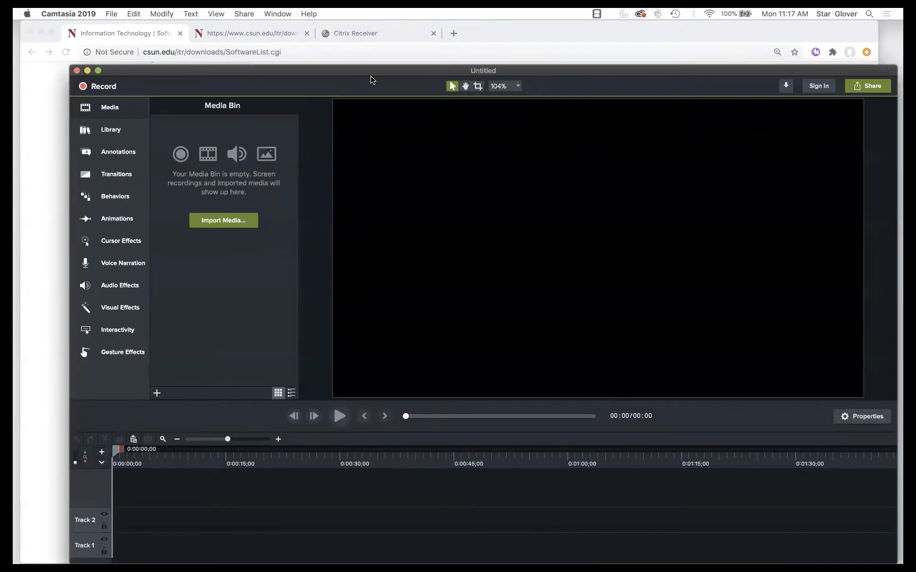
drag(380, 74, 366, 20)
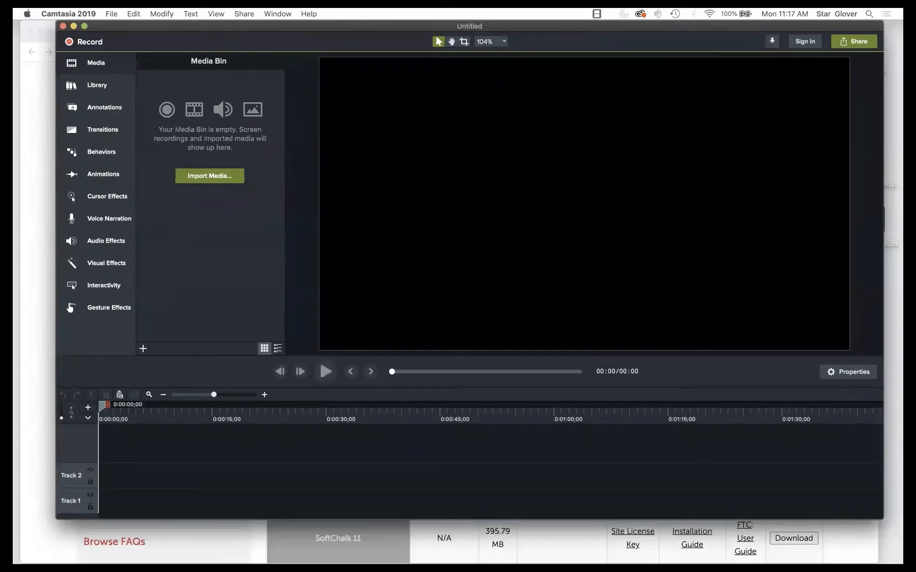
drag(881, 518, 888, 564)
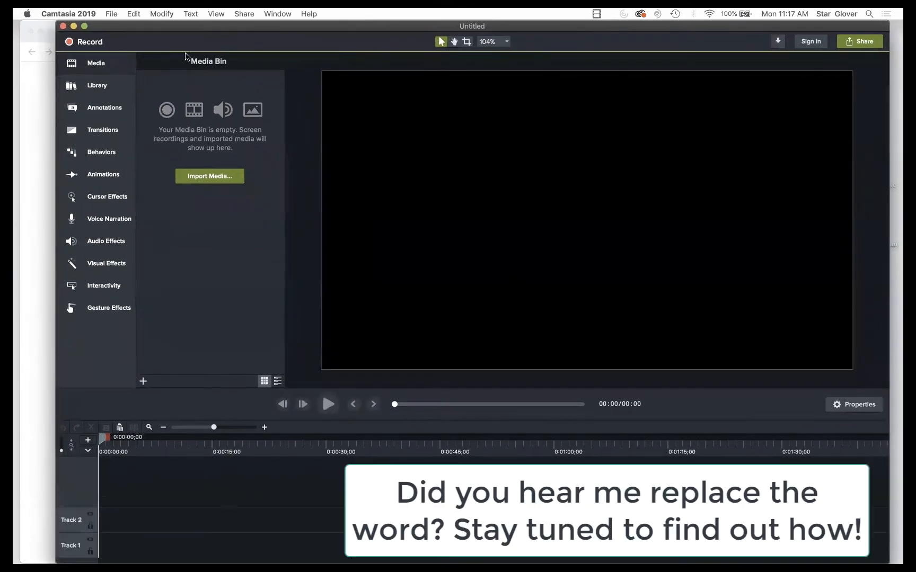
- Start a screen recording with microphone and system audio on and the FaceTime camera off
click(89, 42)
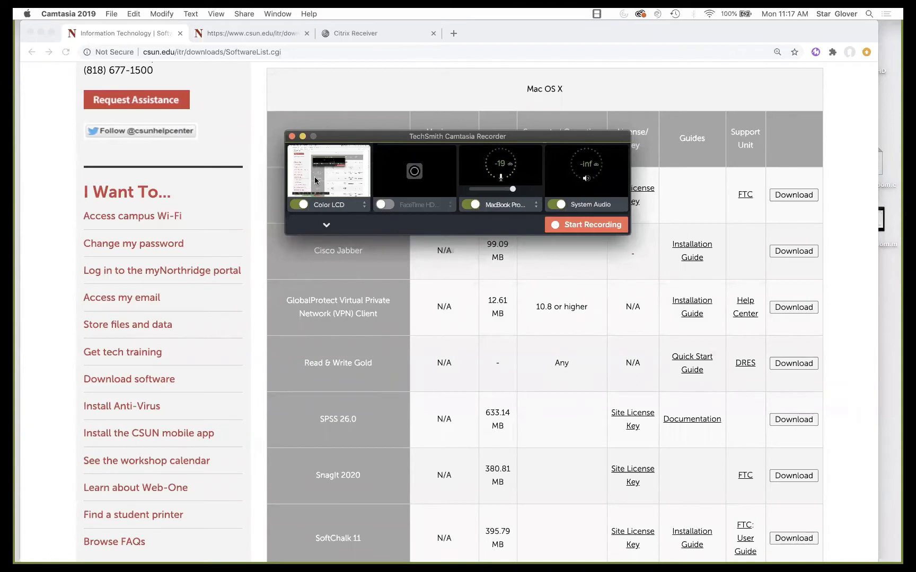
click(383, 205)
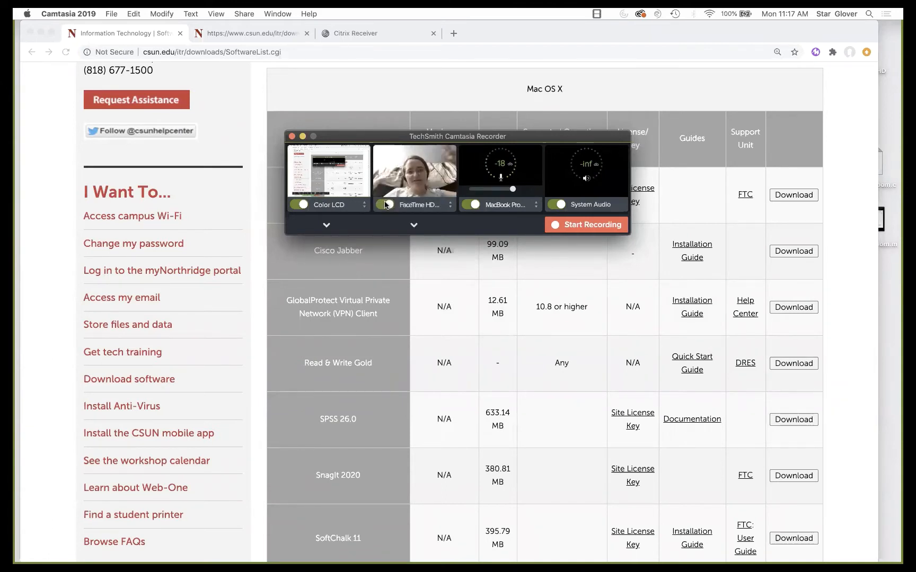
click(384, 205)
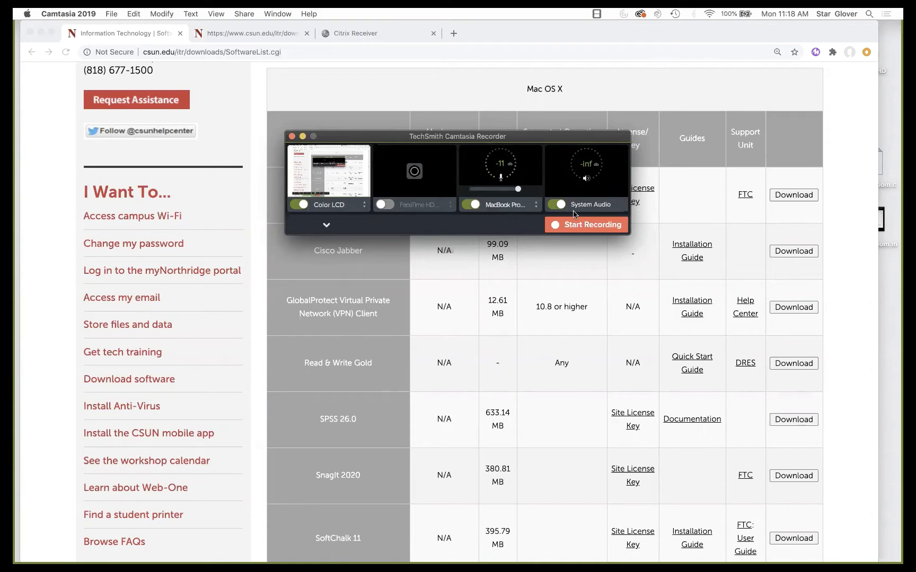
click(587, 225)
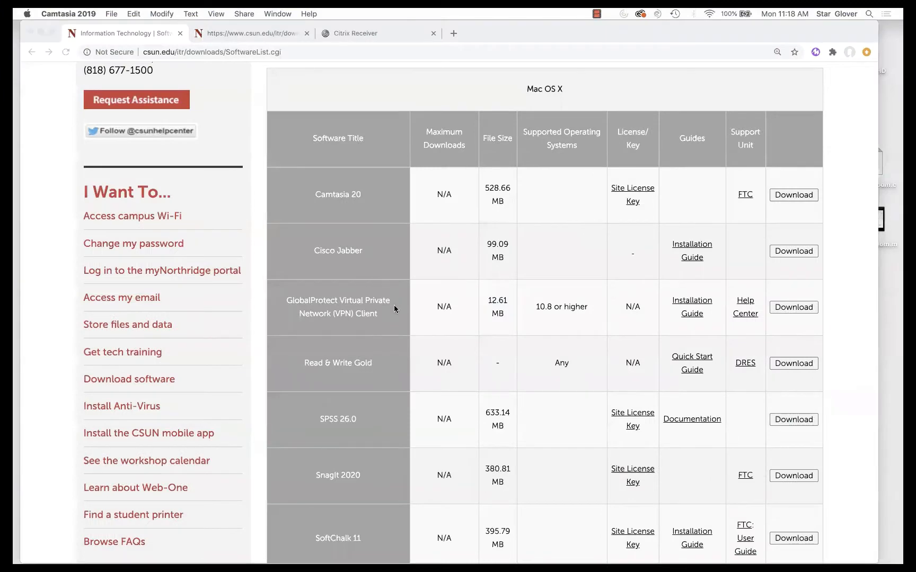
- Load canvas.csun.edu, scroll through the Dashboard courses, and bring up the recorder's stop options
scroll(394, 305, up, 5)
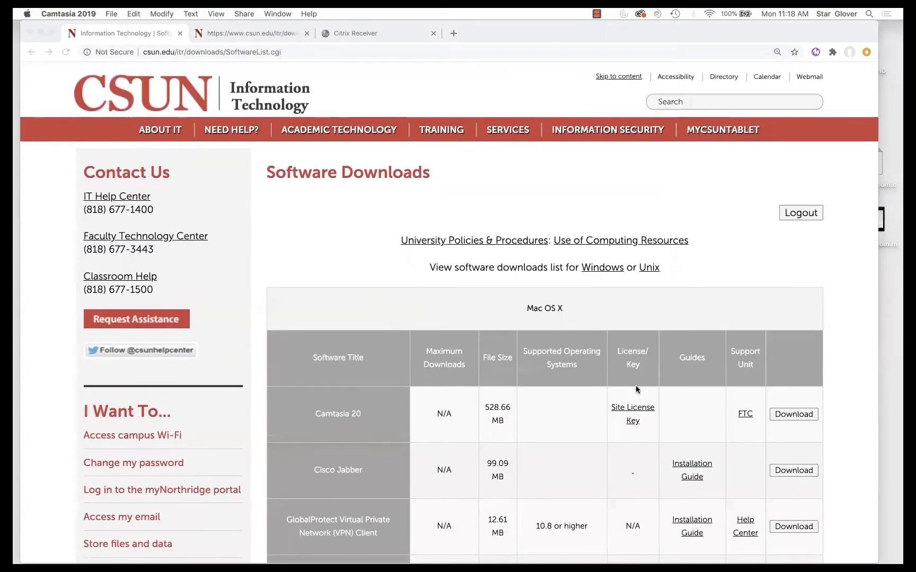
click(247, 53)
text(ca)
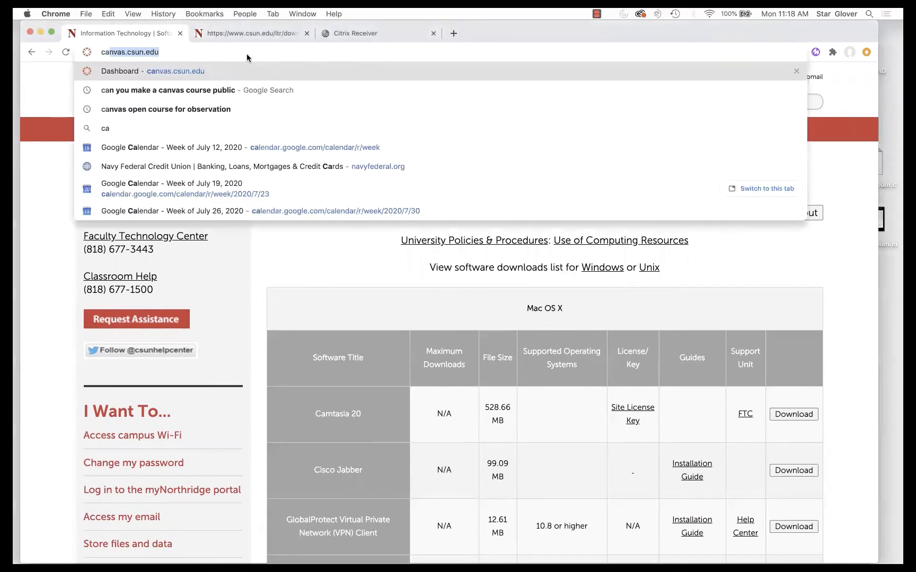
key(Return)
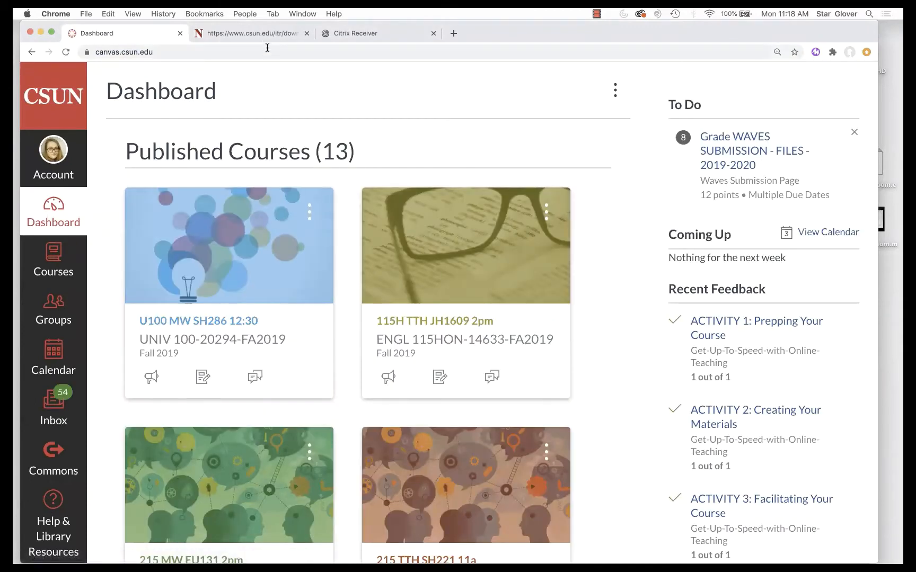
scroll(236, 207, down, 20)
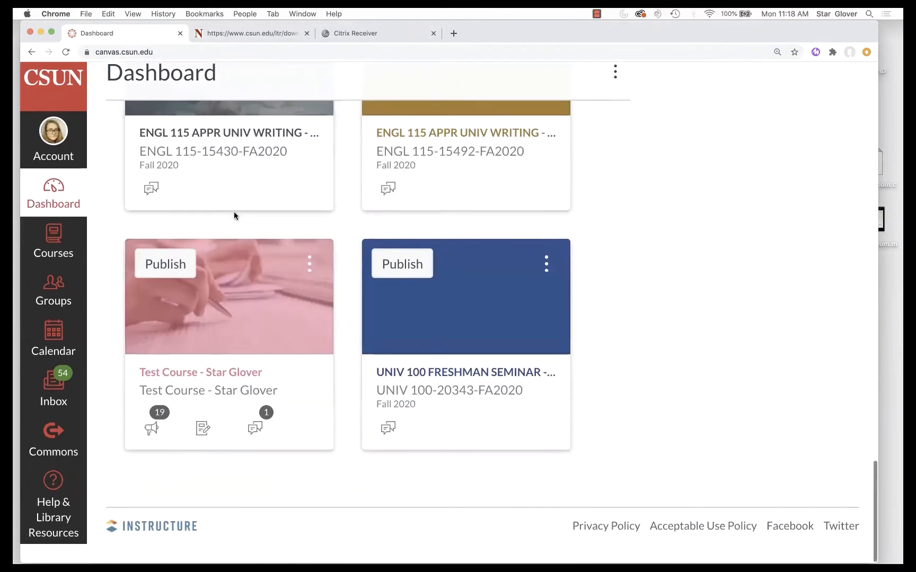
scroll(206, 408, up, 4)
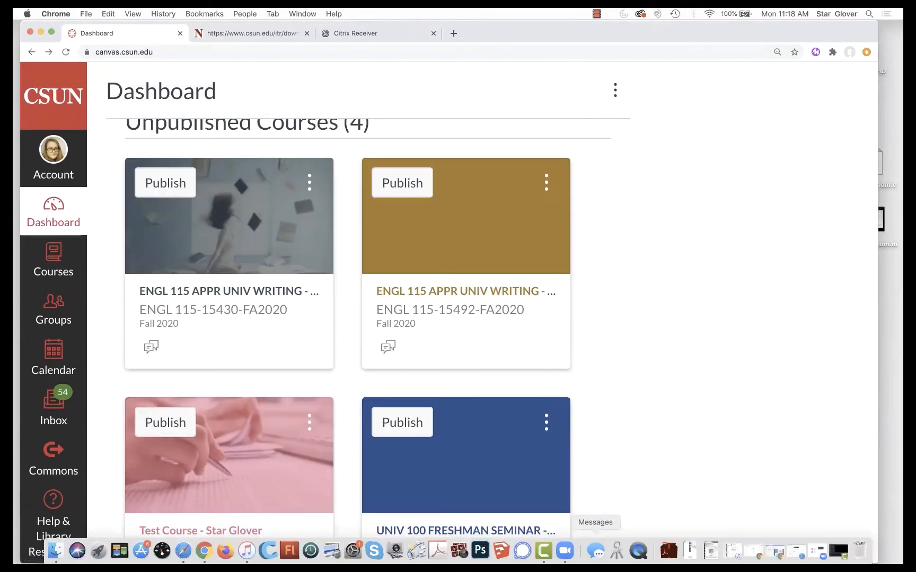
click(597, 13)
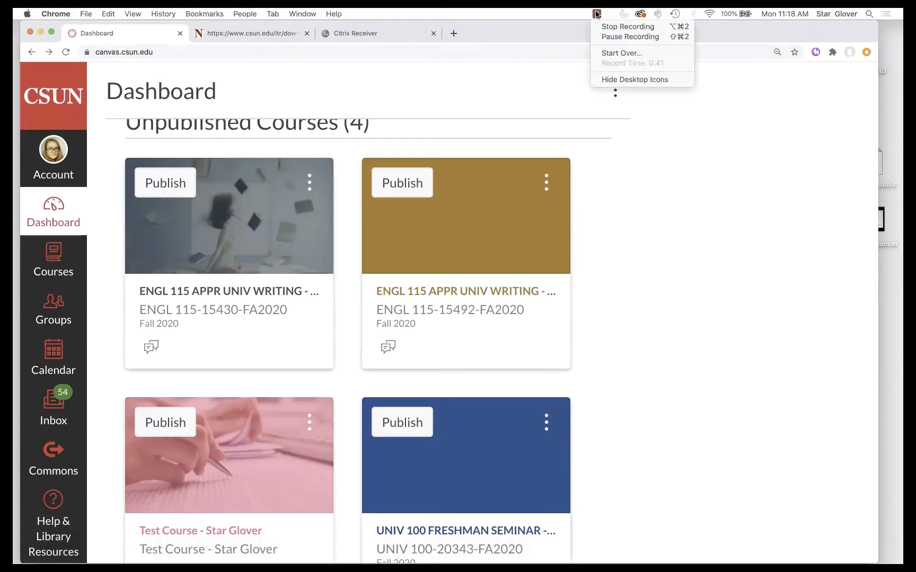
- Stop the recording and split both the video and audio tracks at about 0:12
click(627, 27)
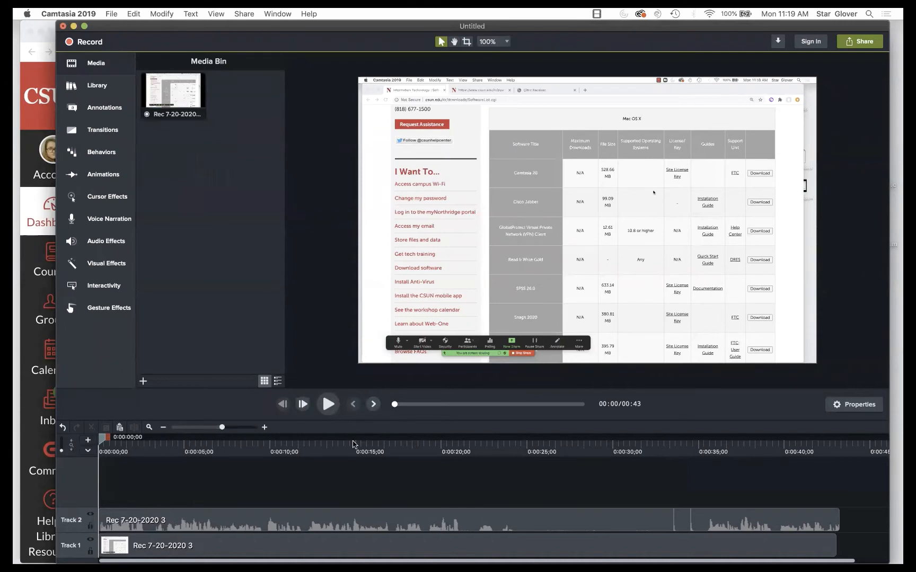
click(225, 543)
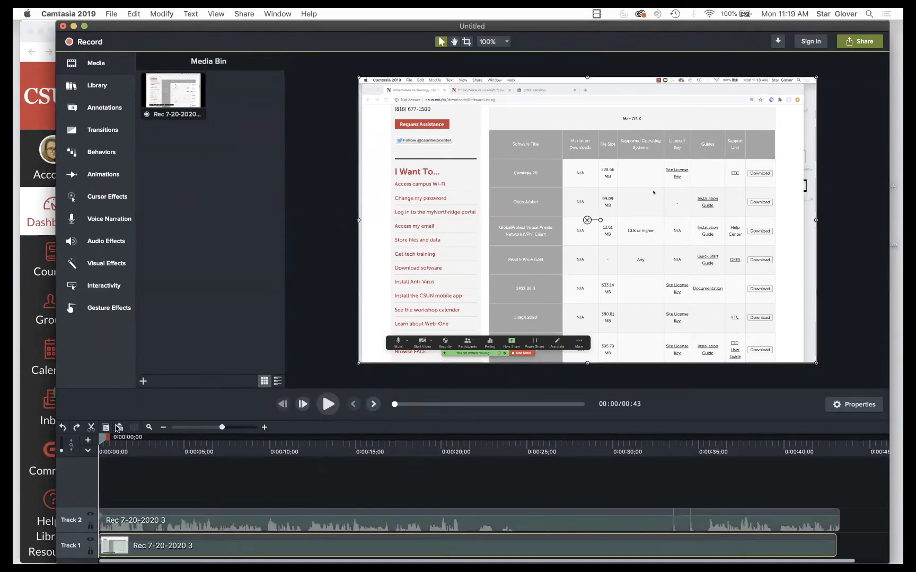
click(225, 529)
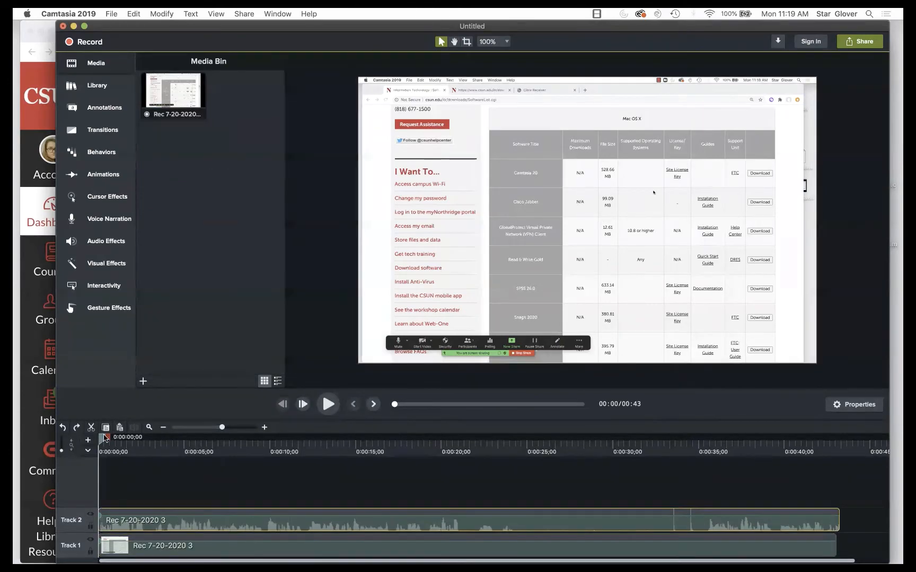
drag(102, 440, 316, 438)
right_click(311, 445)
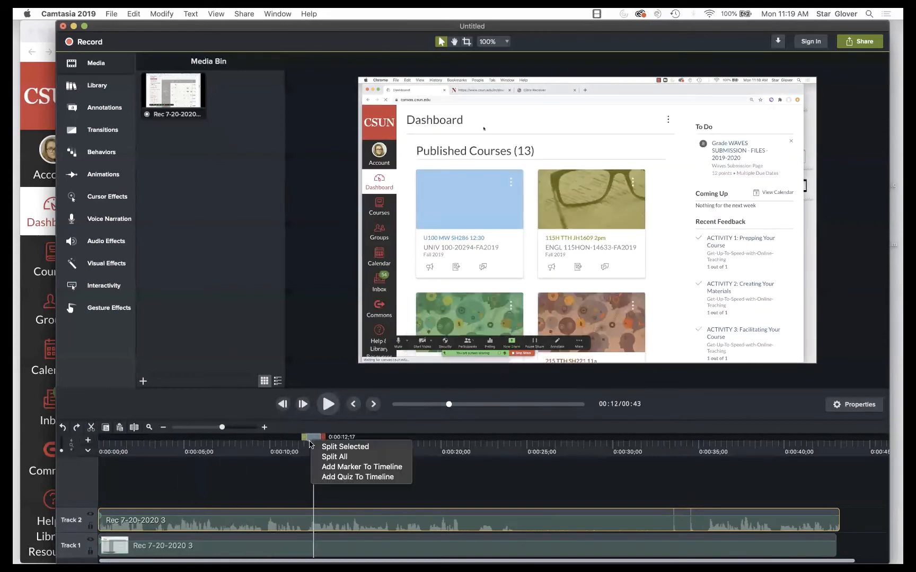
click(331, 457)
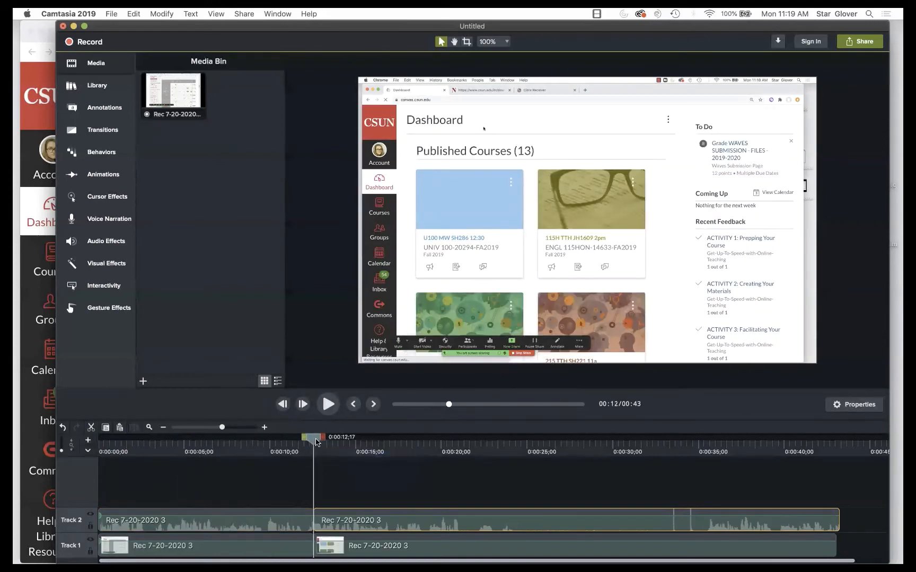
- Split Tracks 1 and 2 again at 0:17;07
drag(316, 438, 396, 442)
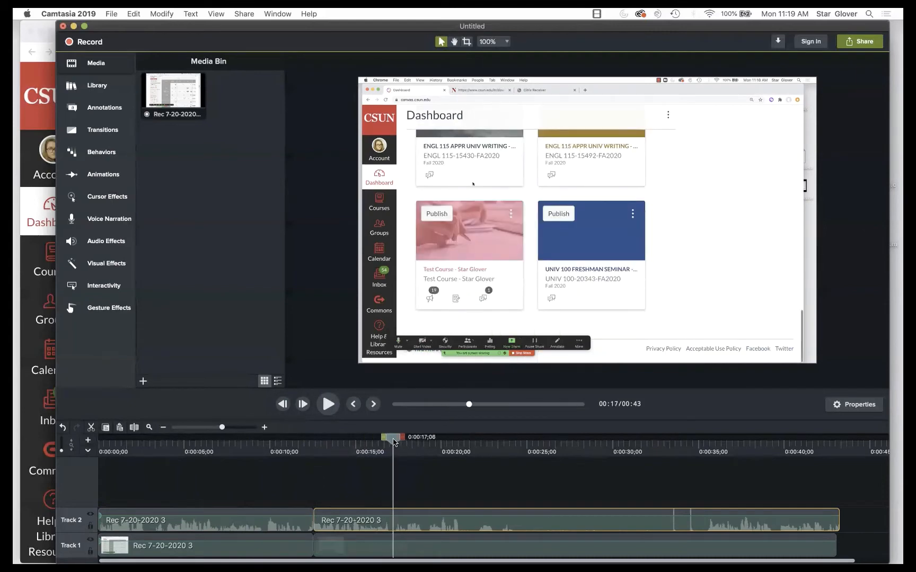
right_click(394, 441)
click(396, 441)
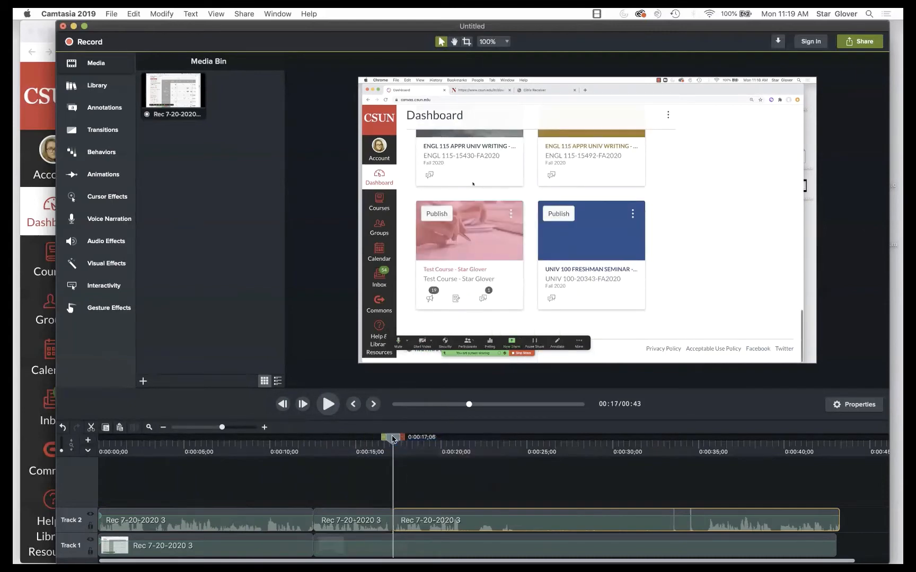
right_click(393, 439)
click(397, 440)
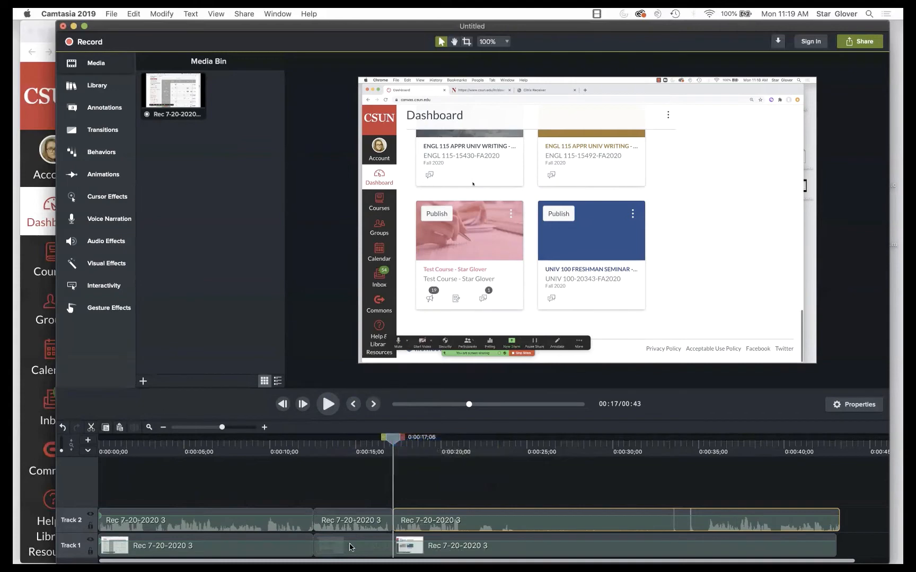
- Ripple-delete the middle clips on both tracks so the gap closes
click(360, 527)
shift+click(359, 548)
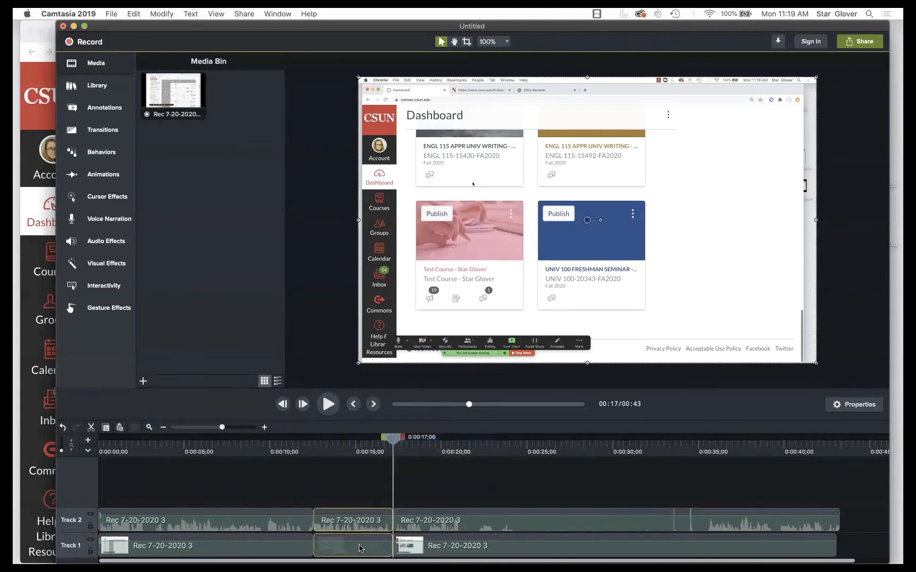
key(Delete)
key(super+z)
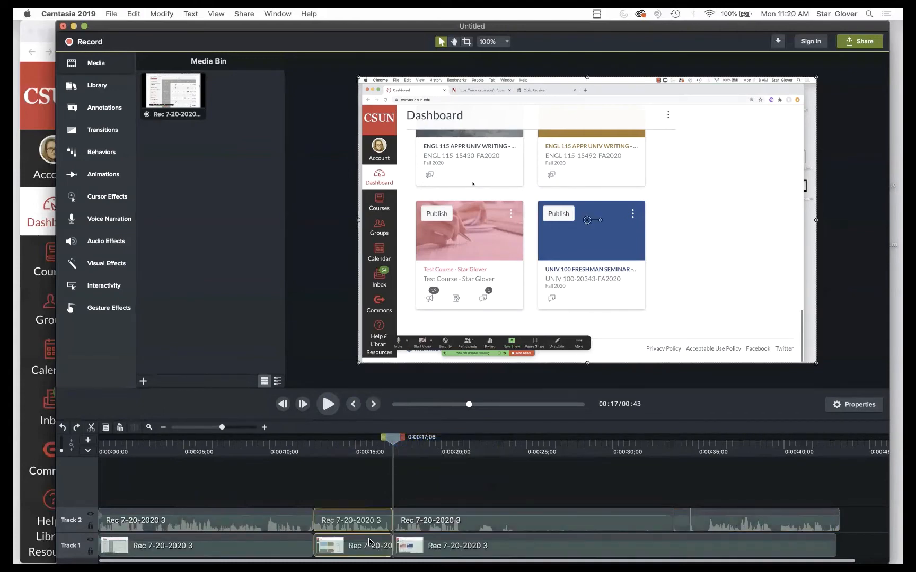
right_click(361, 525)
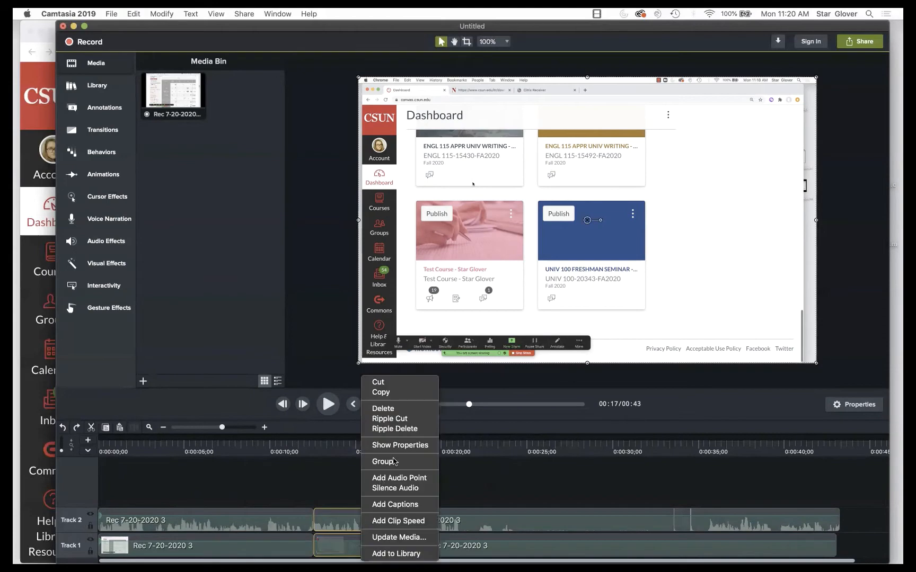
click(395, 429)
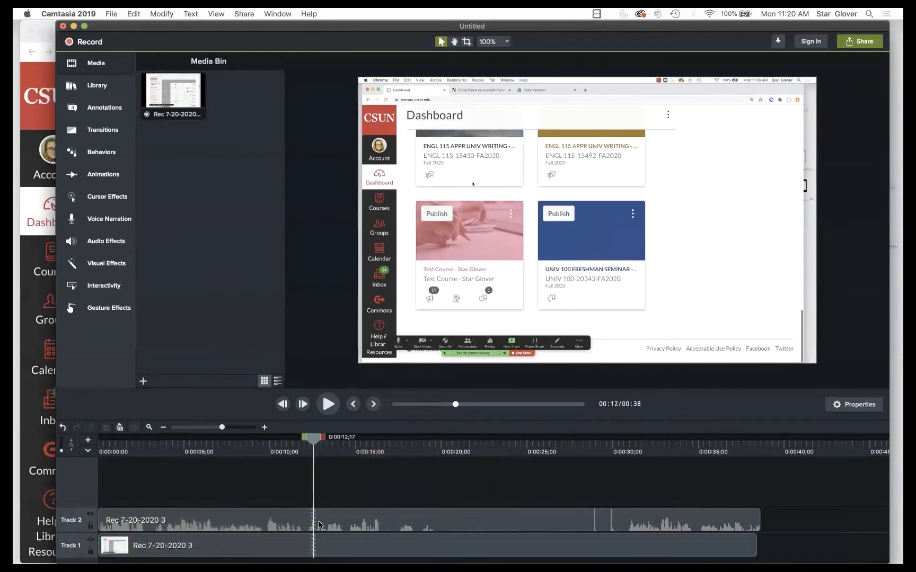
- Split both tracks at 0:14;04 and delete the clips after the cut
drag(310, 445, 337, 458)
right_click(343, 444)
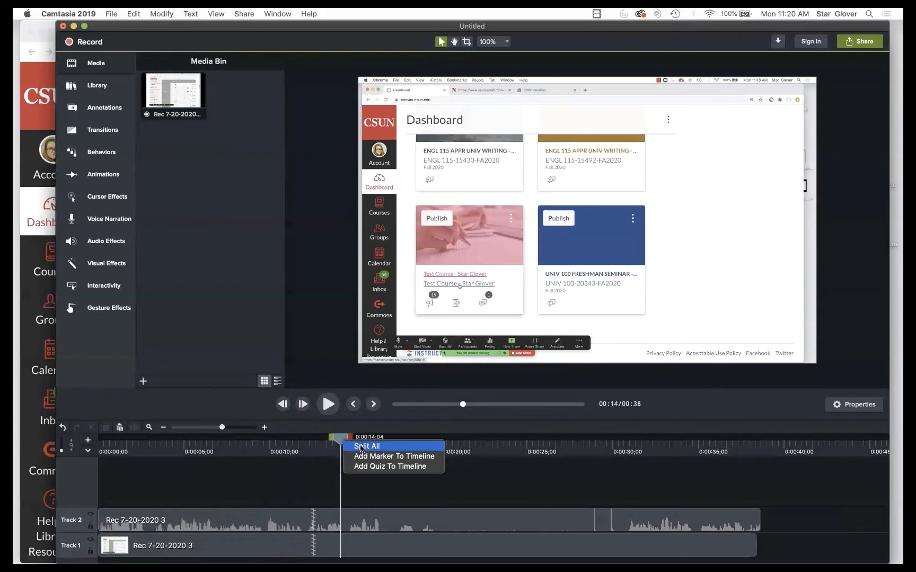
click(361, 449)
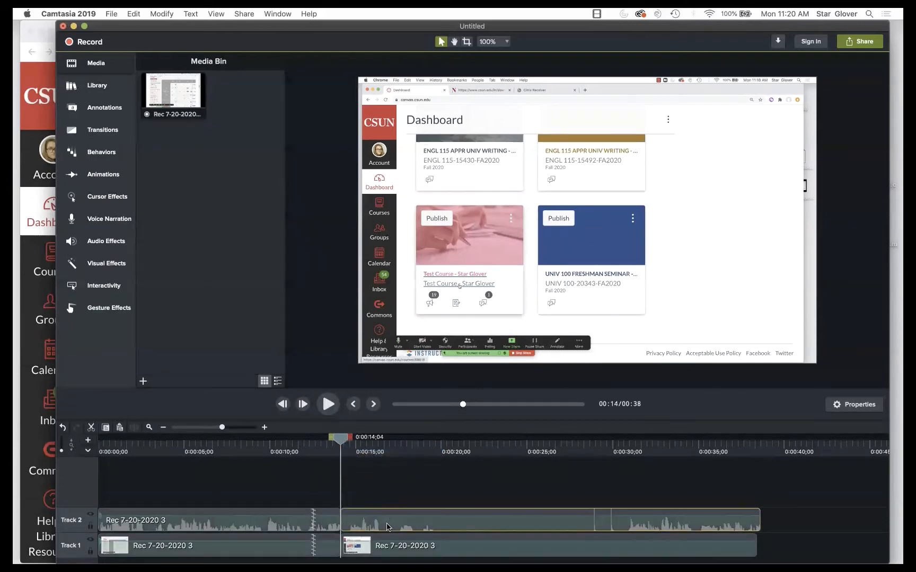
click(389, 545)
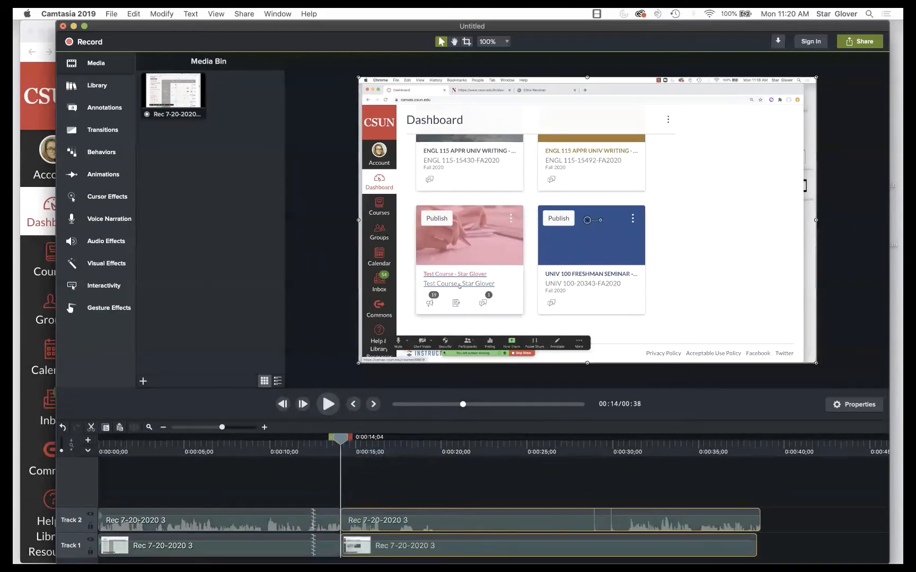
key(Delete)
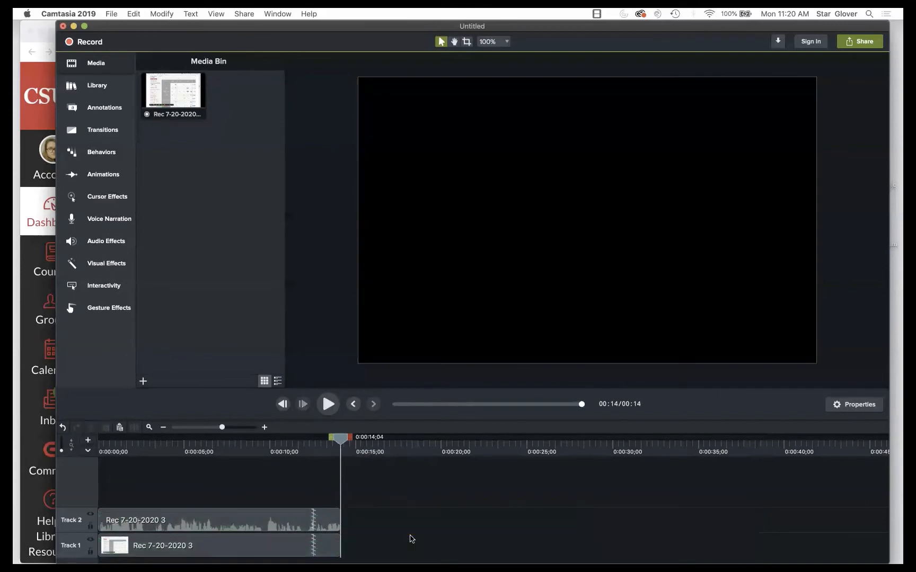
drag(341, 438, 218, 439)
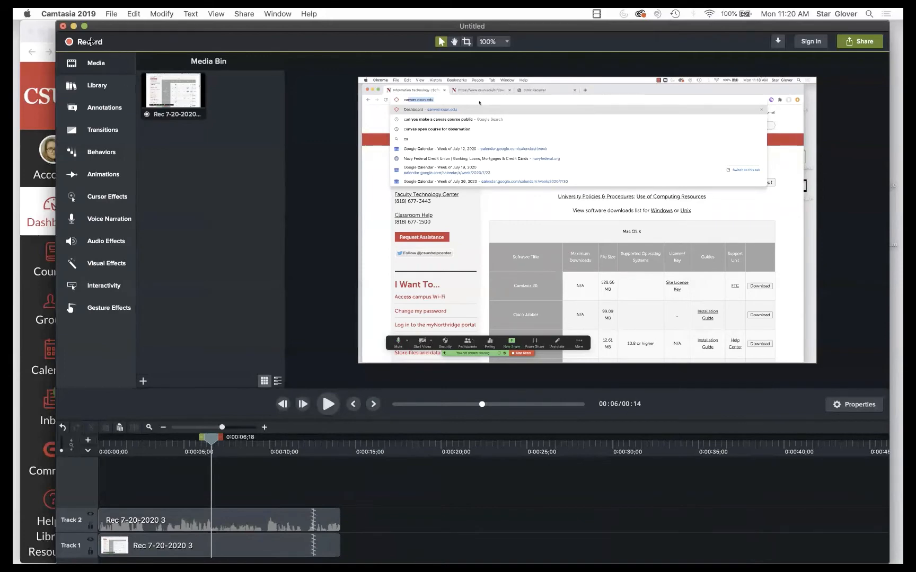
- Record navigating from the UNIV 100 course to its Academic Advisement page, then stop recording
click(91, 41)
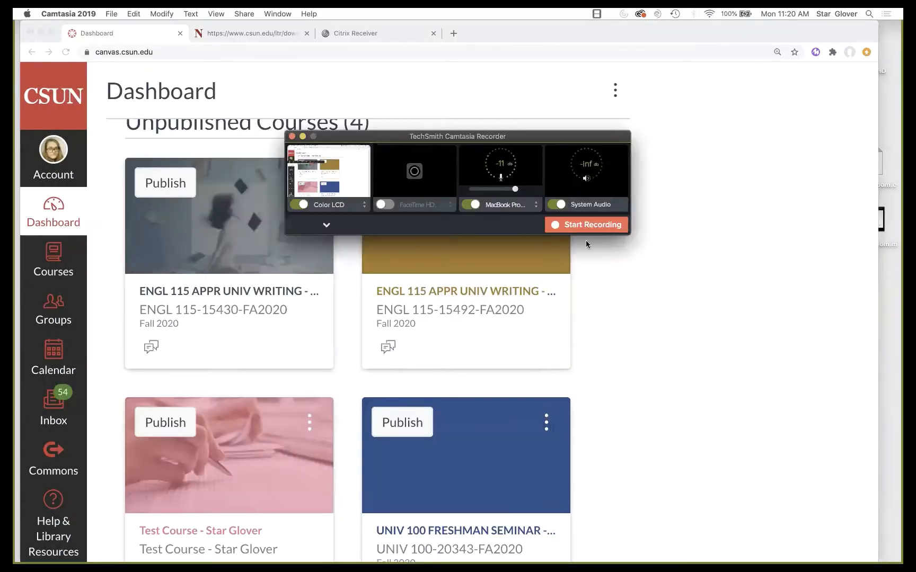
click(581, 225)
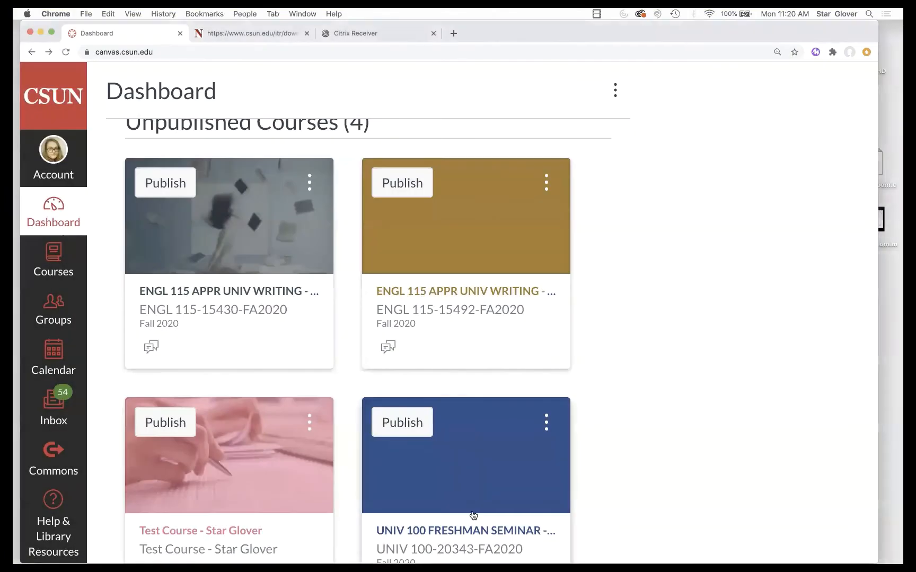
click(469, 528)
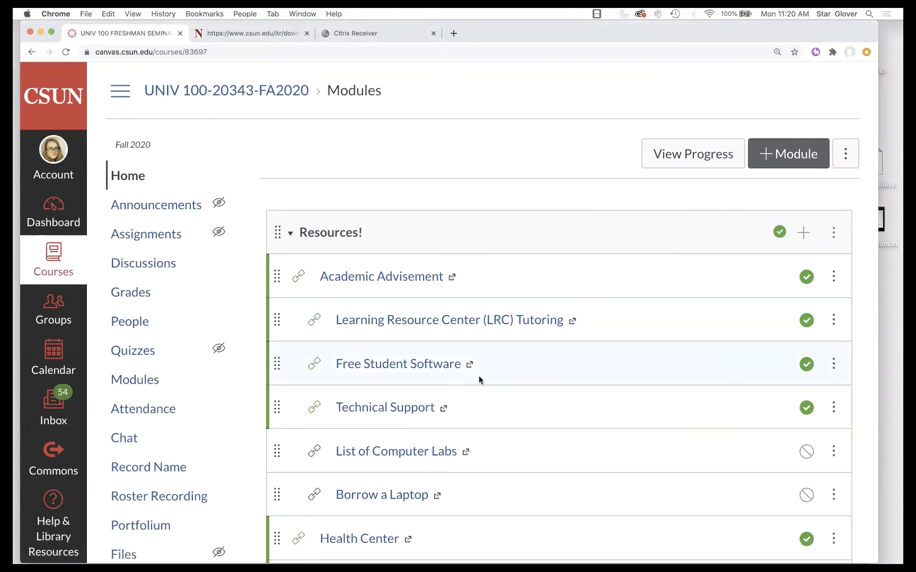
click(391, 278)
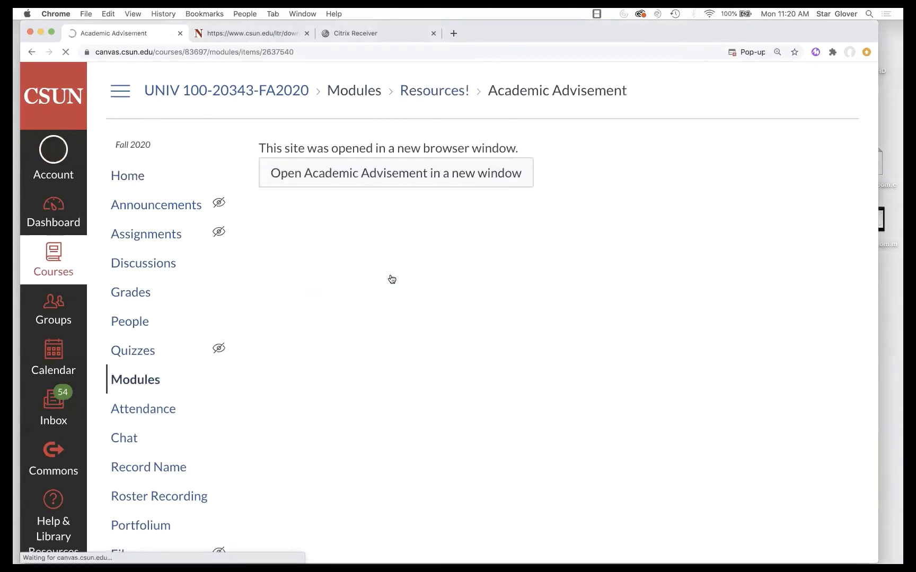
click(493, 170)
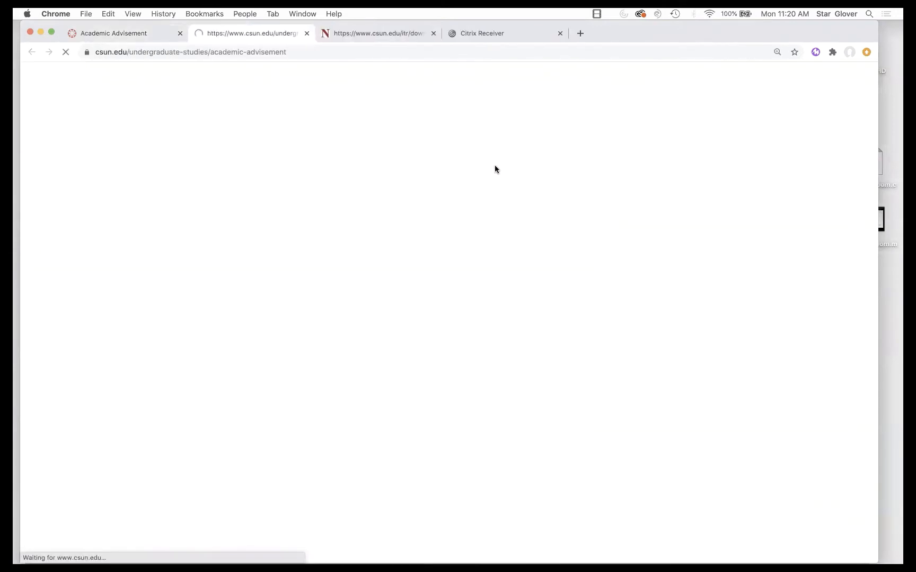
click(597, 14)
click(602, 26)
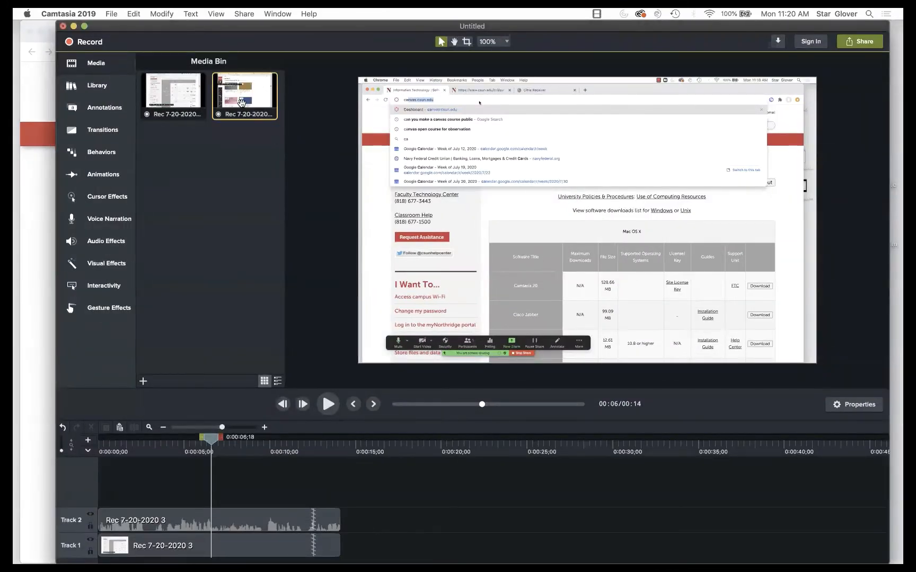
- Drop the second recording after the first clip on Tracks 1–2 and preview the join
drag(240, 99, 340, 548)
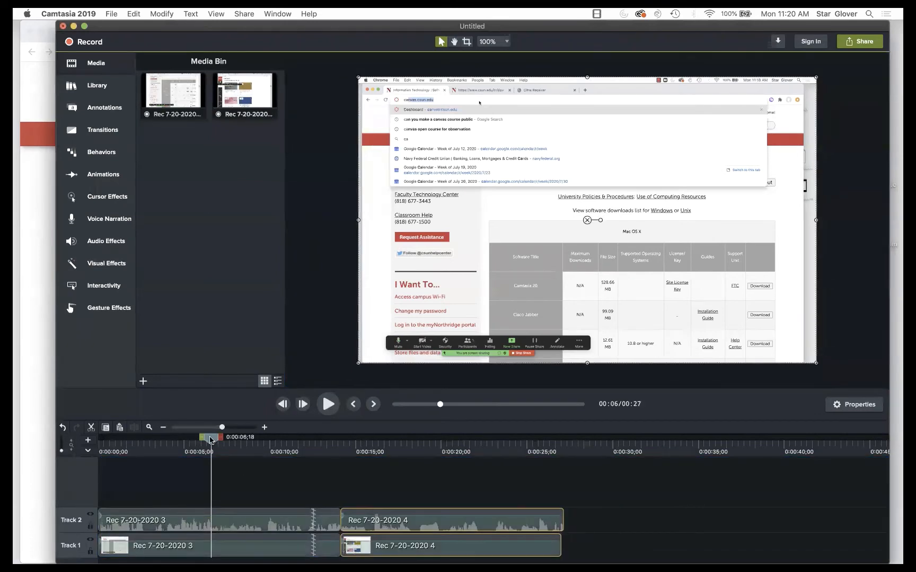
drag(211, 439, 336, 440)
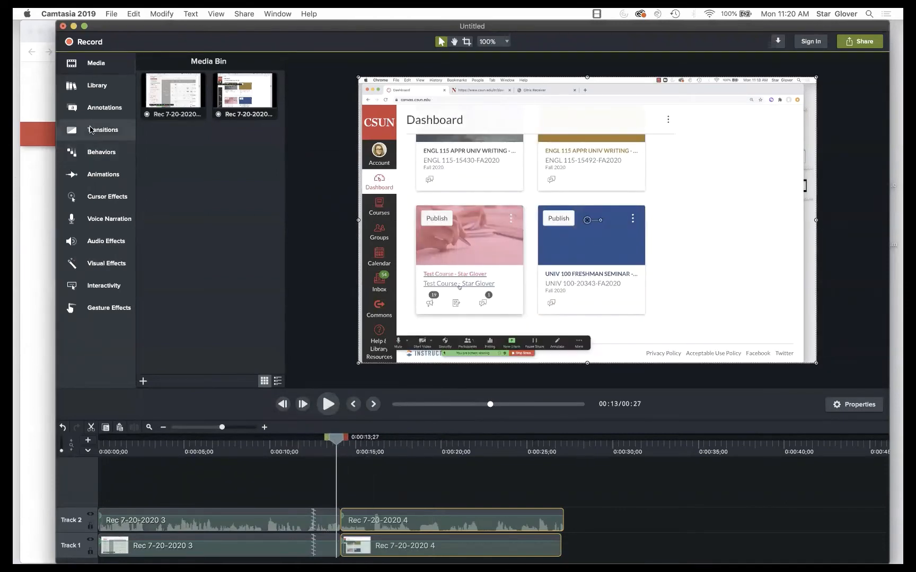
click(91, 130)
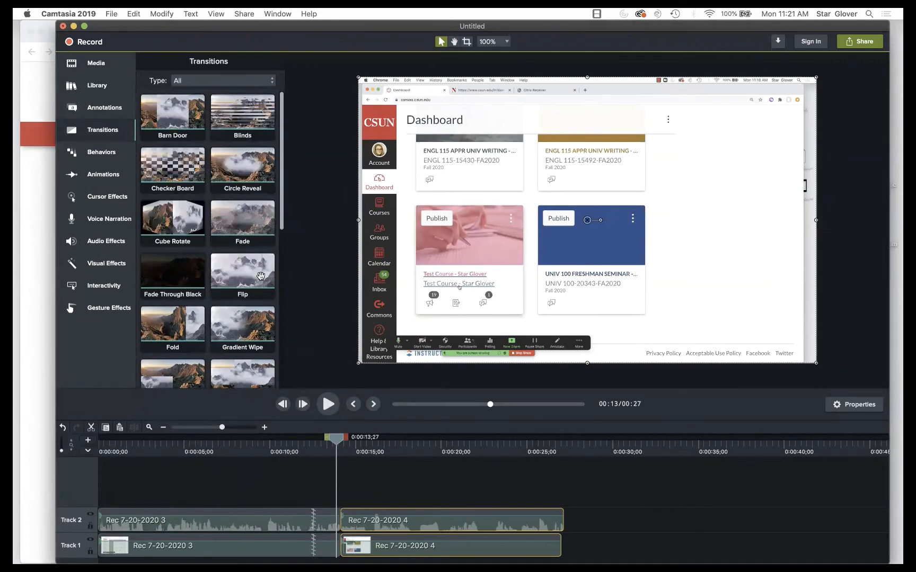
drag(336, 438, 277, 440)
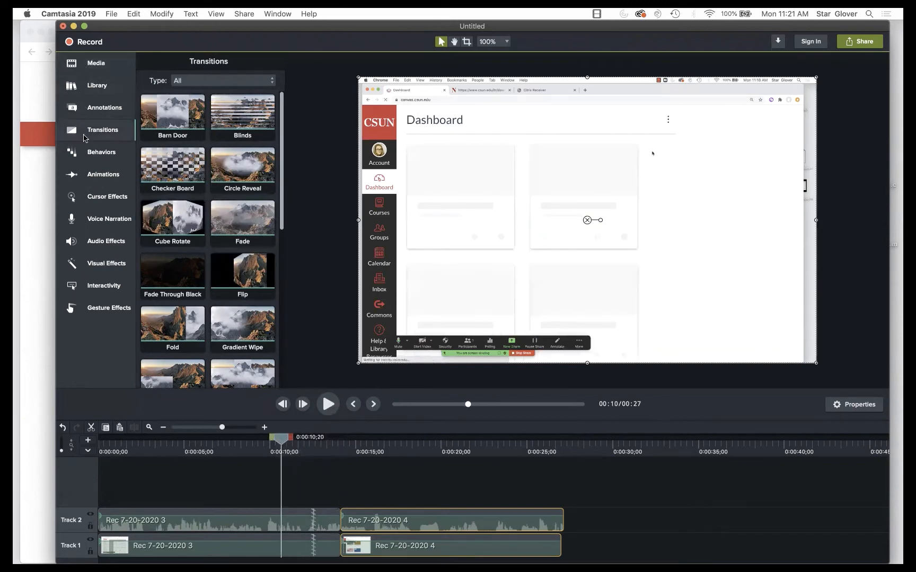
click(89, 108)
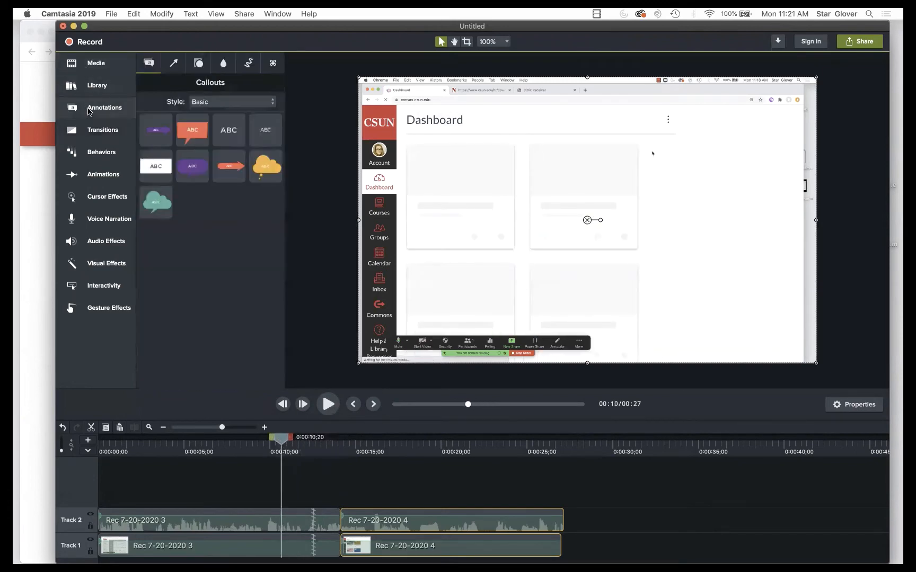
- Add a Blur annotation over the frame's right side, extending it to start around 0:09
click(224, 64)
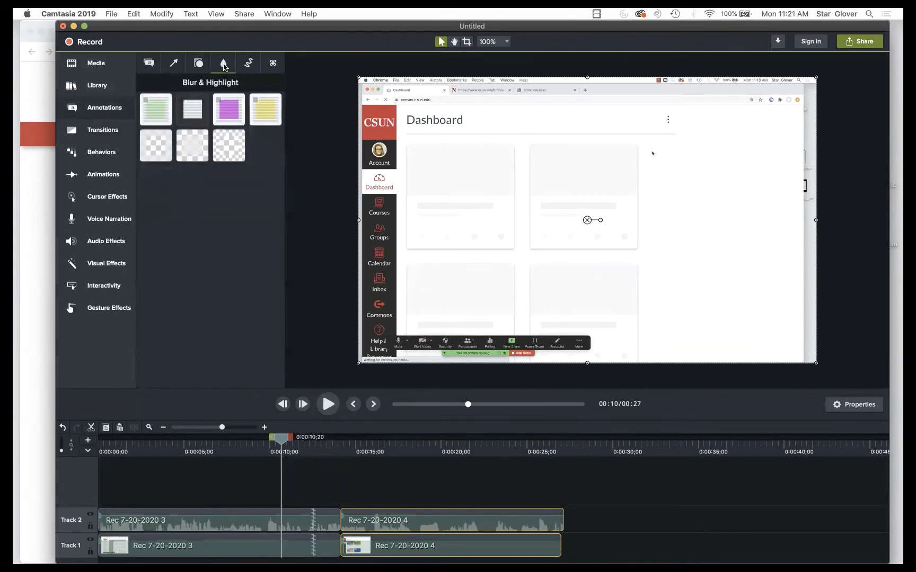
drag(191, 149, 724, 111)
drag(801, 147, 815, 366)
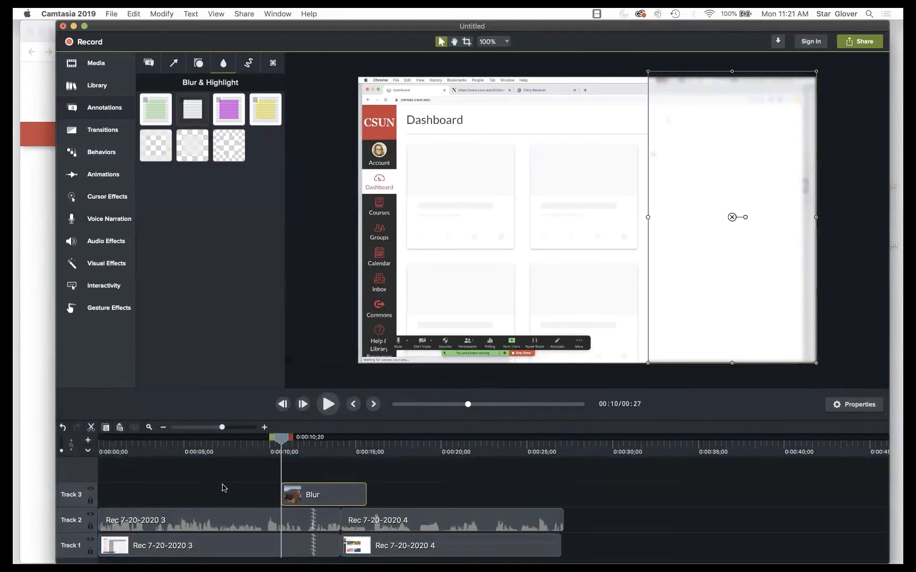
mouse_move(282, 442)
mouse_down()
mouse_move(323, 442)
mouse_move(261, 442)
mouse_move(295, 440)
mouse_up()
drag(298, 439, 300, 439)
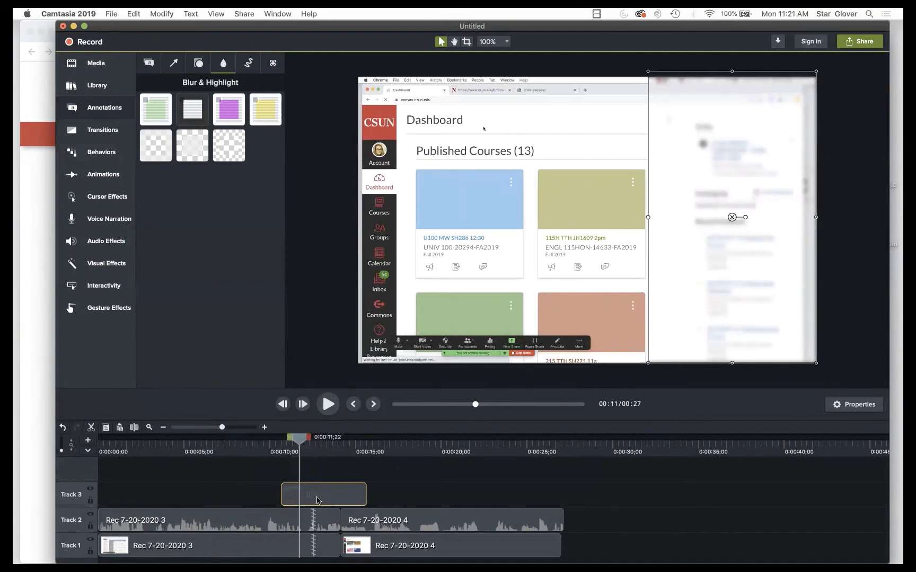
mouse_move(279, 497)
mouse_down()
mouse_move(166, 496)
mouse_move(321, 493)
mouse_move(263, 494)
mouse_up()
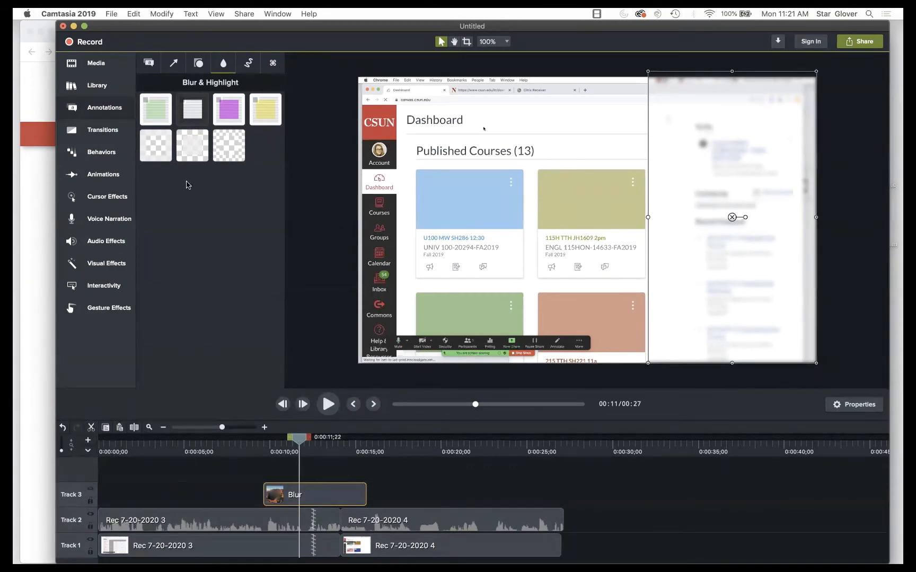
click(96, 63)
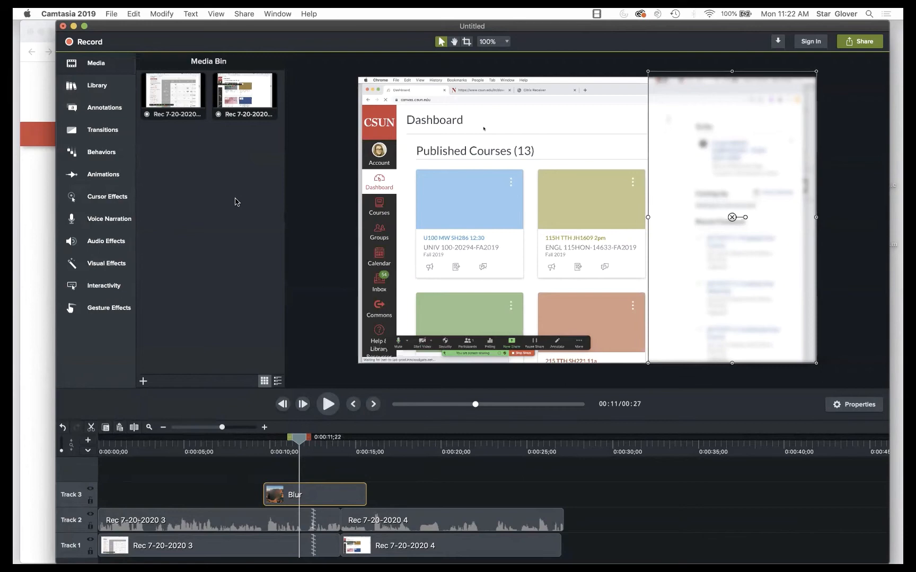
- Export the project as a local MP4 file named Test.mp4 to the Desktop
click(858, 44)
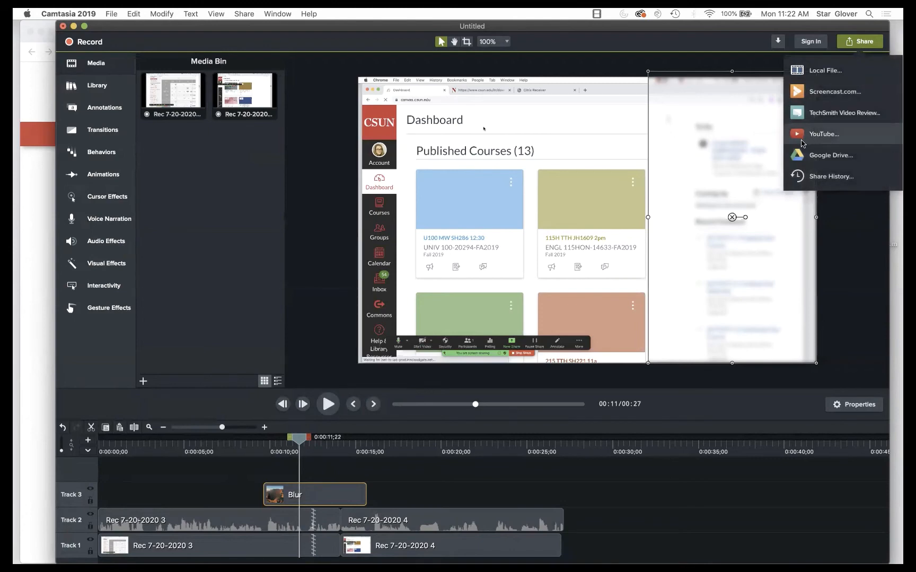
click(817, 74)
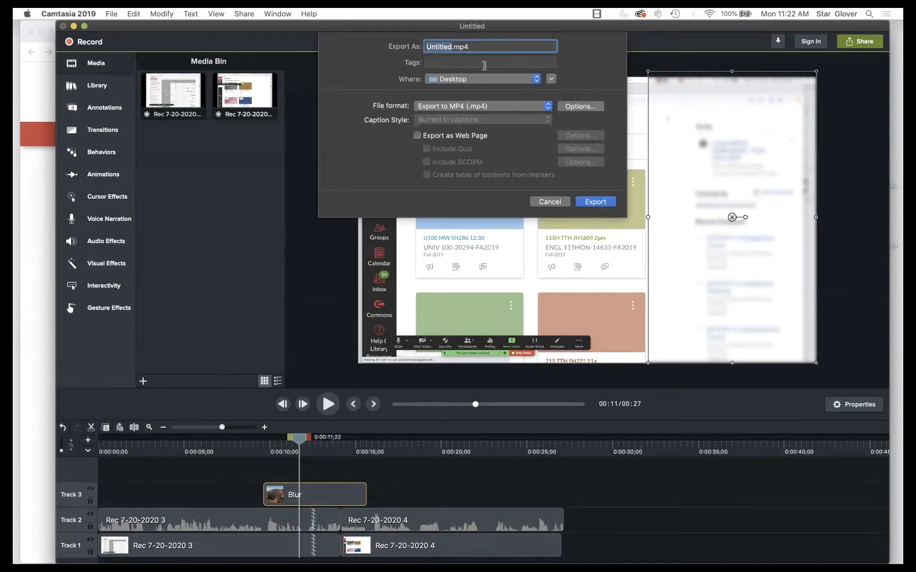
text(Test)
key(Return)
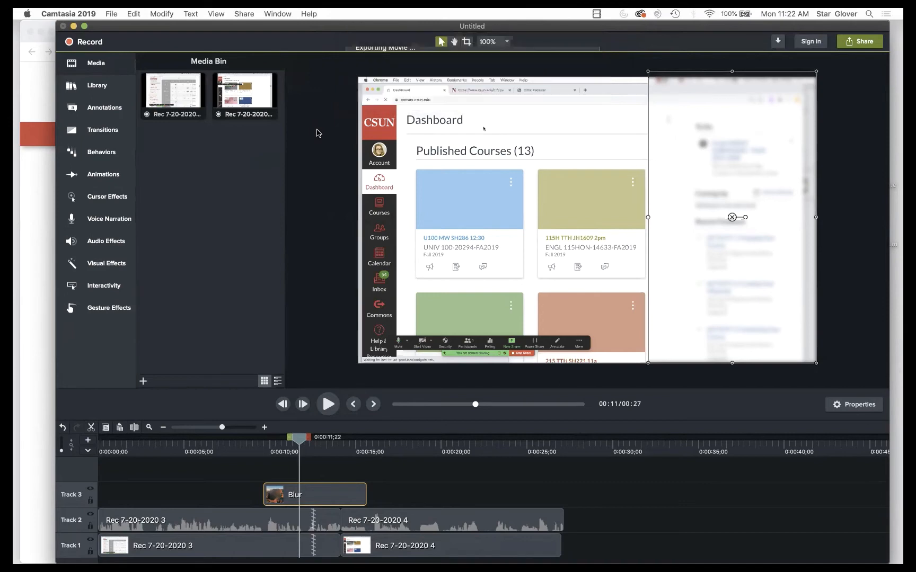
- Close the Export finished notice and browse the Cursor Effects and Behaviors panels
click(569, 99)
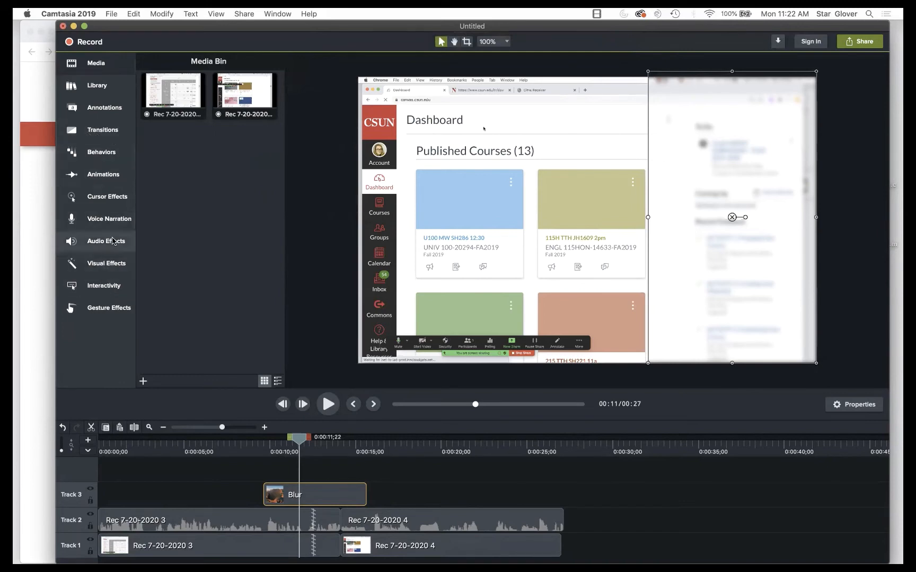
click(106, 197)
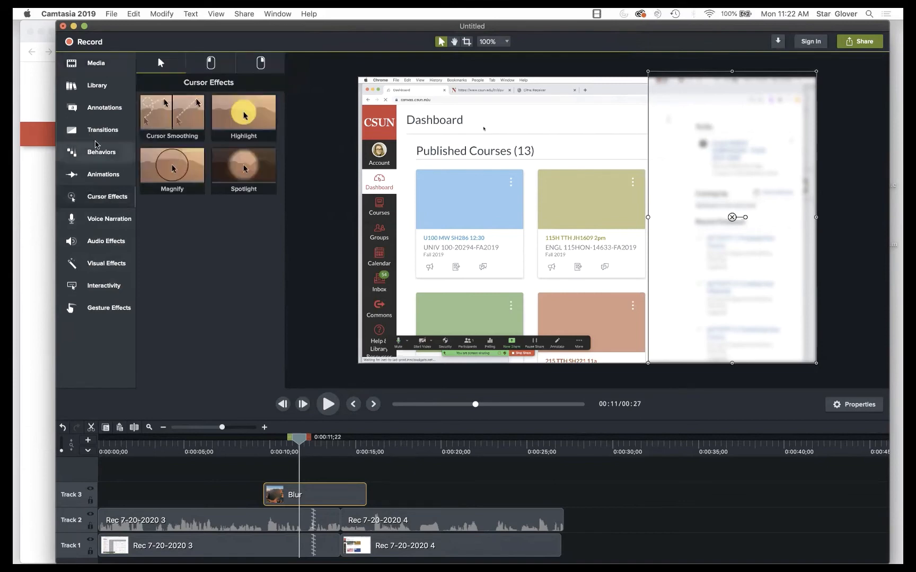
click(91, 154)
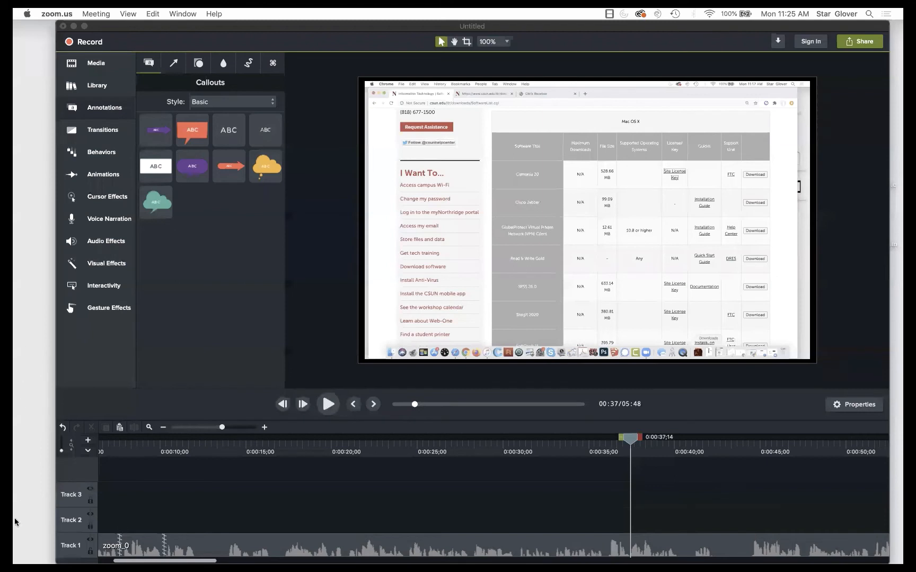
click(180, 370)
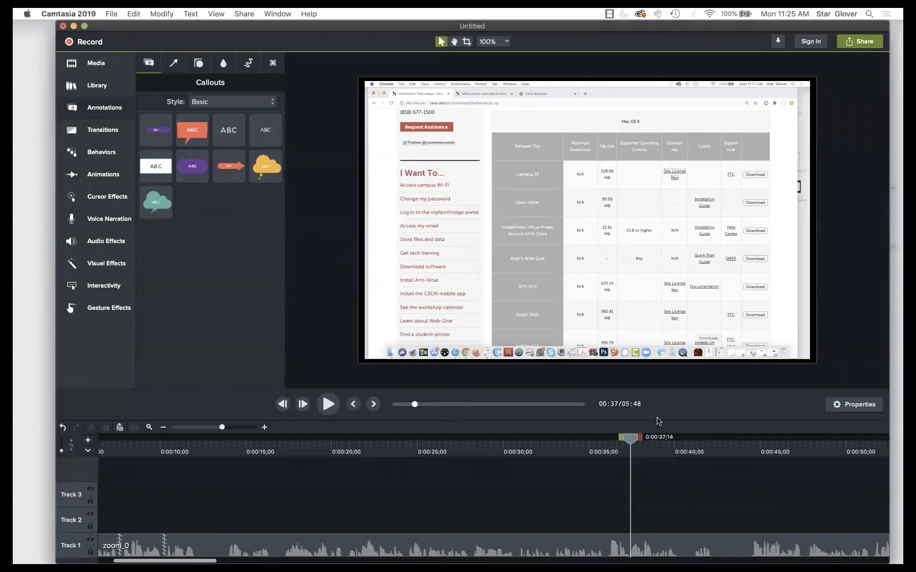
drag(631, 440, 615, 440)
click(324, 406)
click(325, 405)
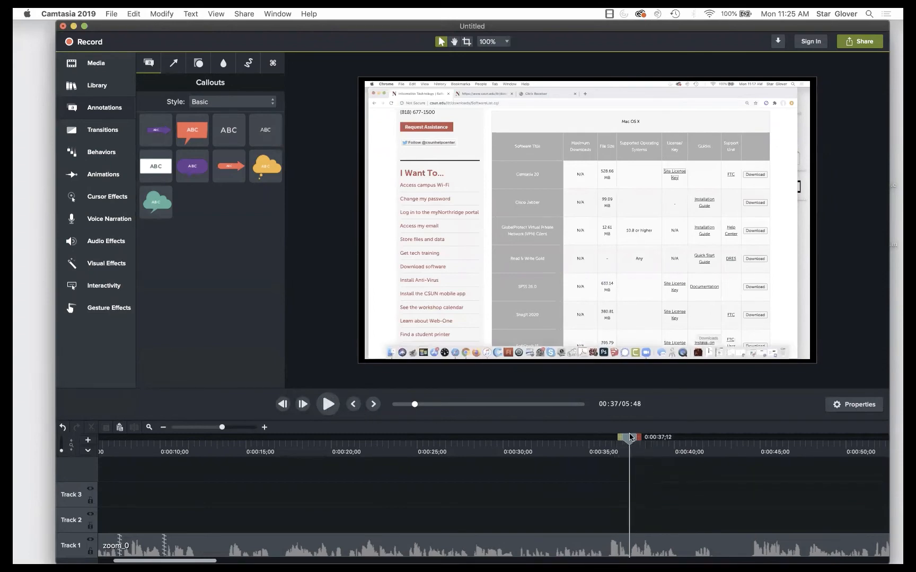
drag(630, 438, 617, 437)
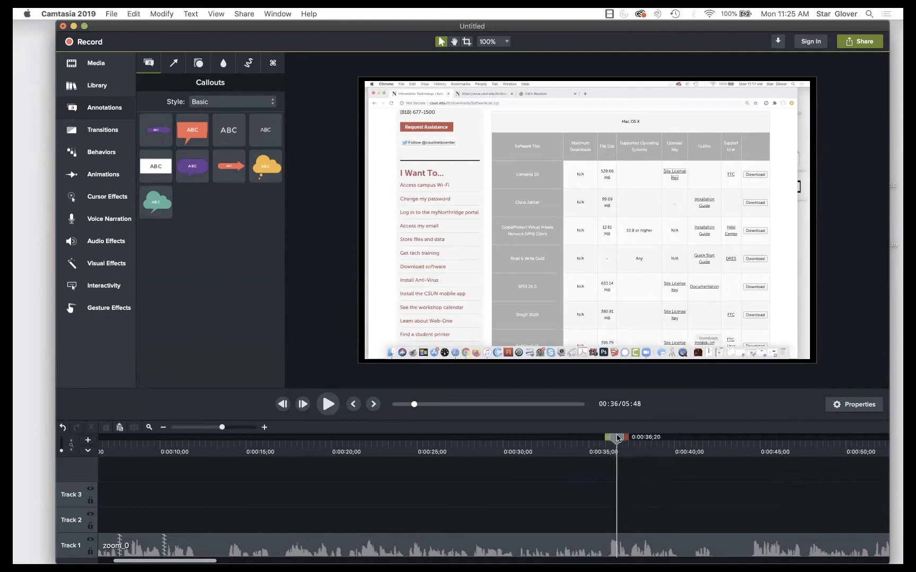
click(94, 84)
click(95, 113)
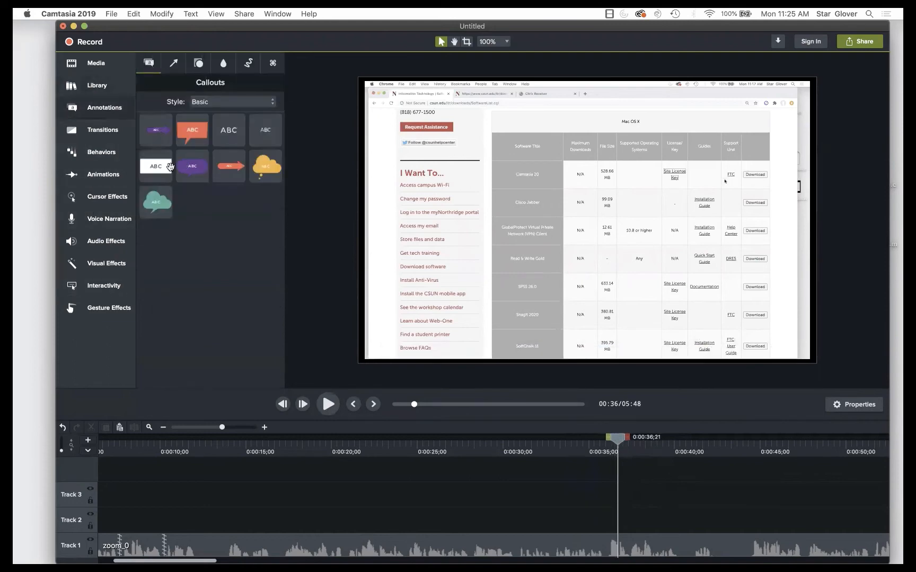
drag(157, 167, 529, 317)
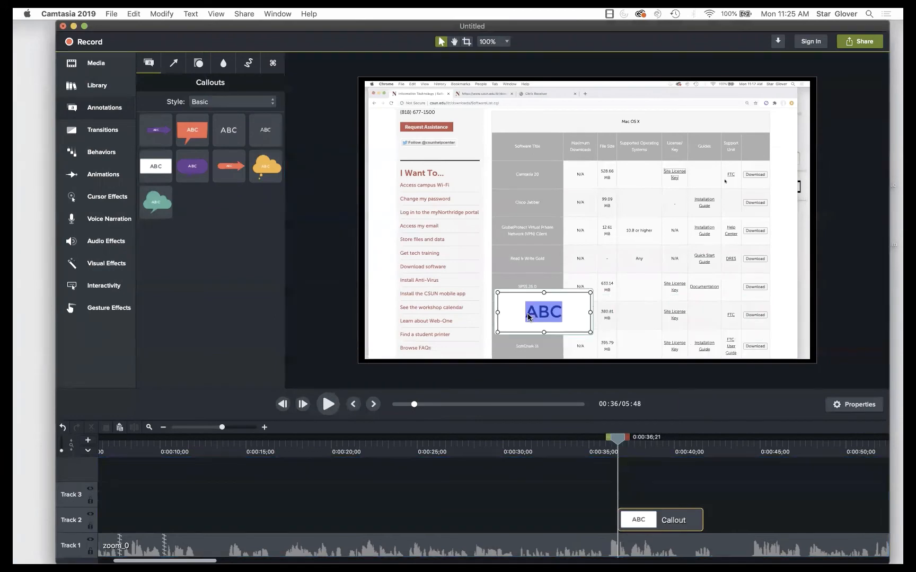
text(I meant to say “)
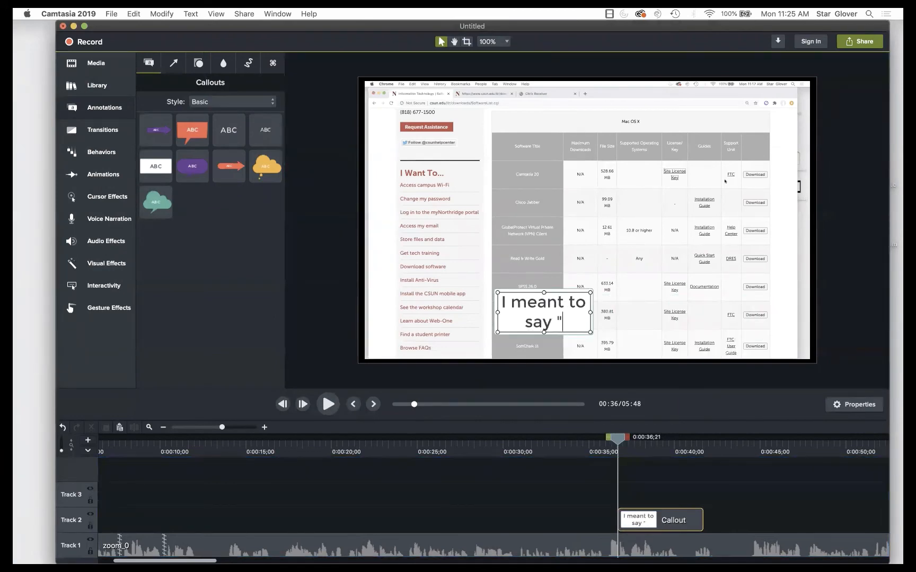
text(Camtasia”)
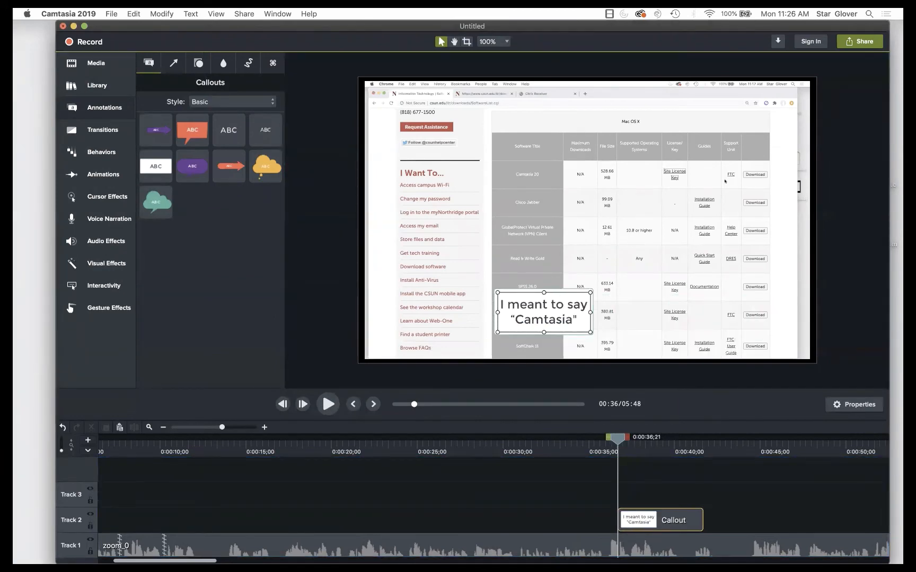
drag(592, 312, 765, 313)
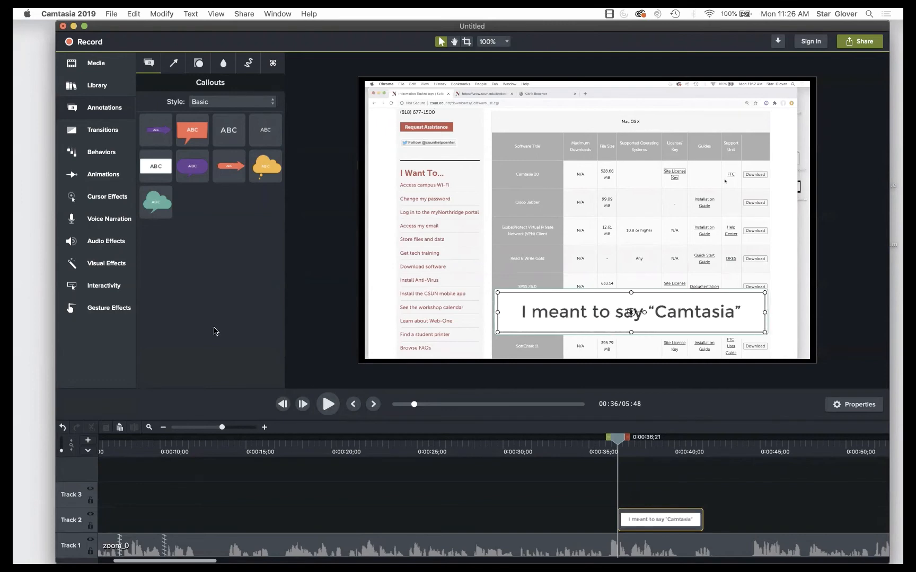
click(327, 407)
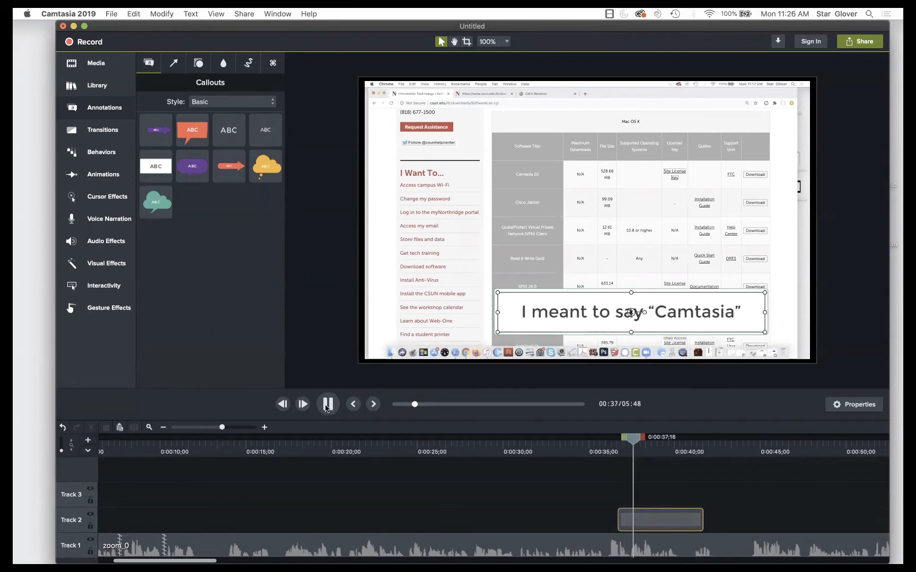
click(327, 406)
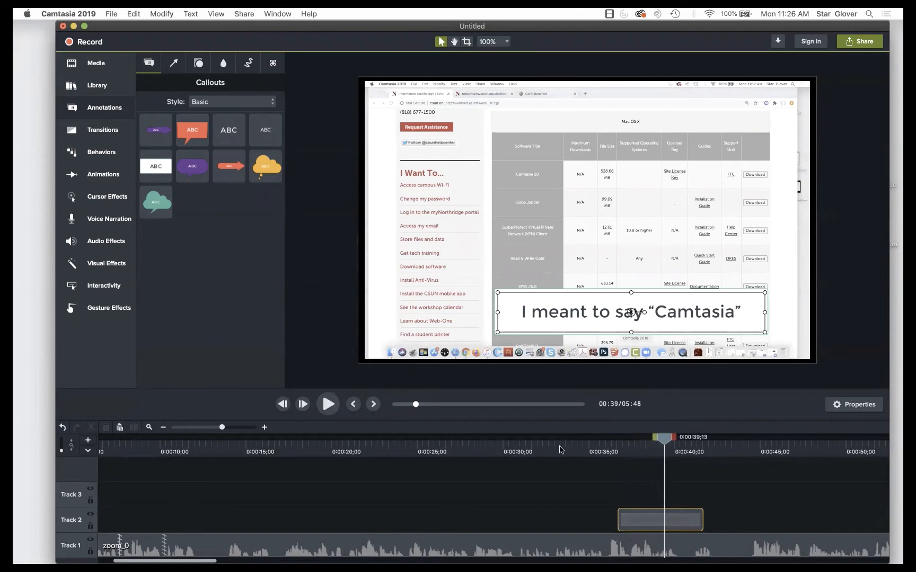
drag(700, 526, 664, 526)
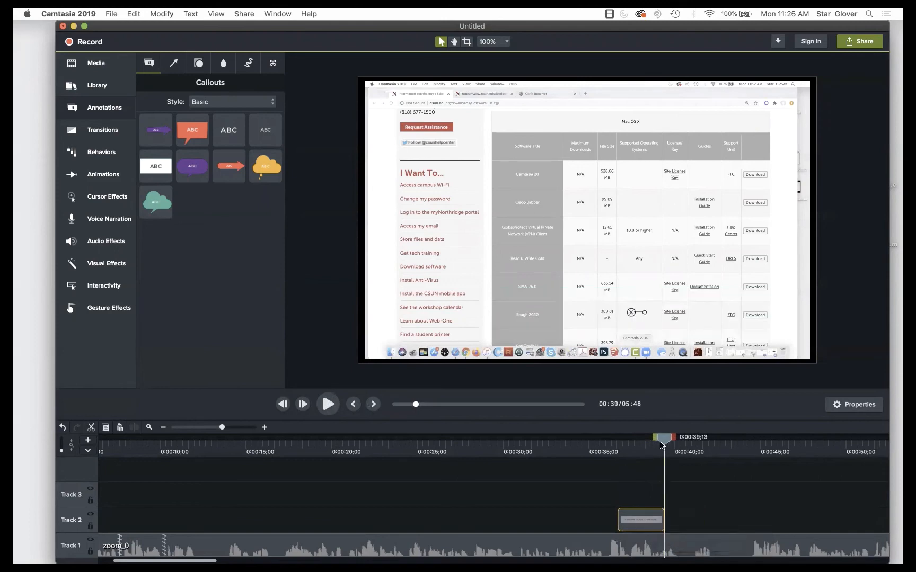
drag(663, 439, 593, 437)
click(328, 405)
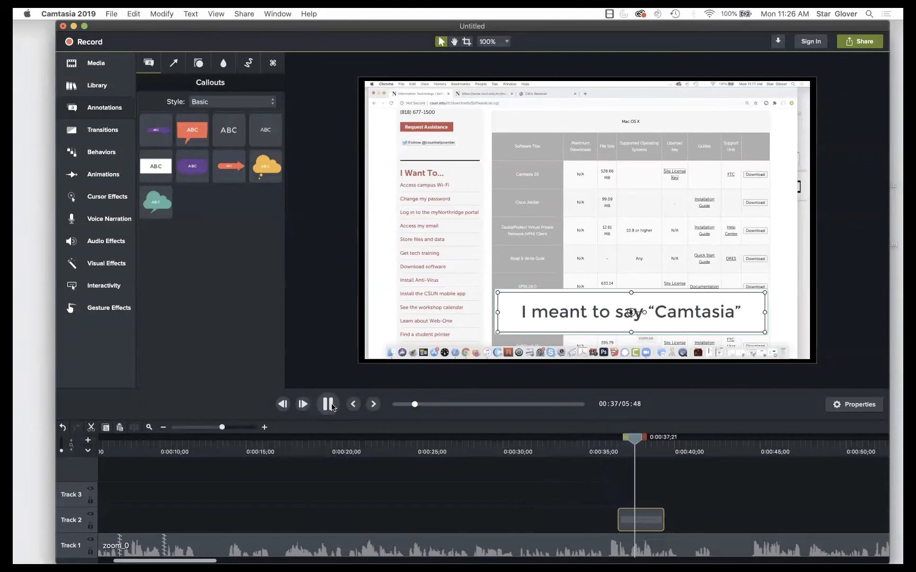
click(329, 405)
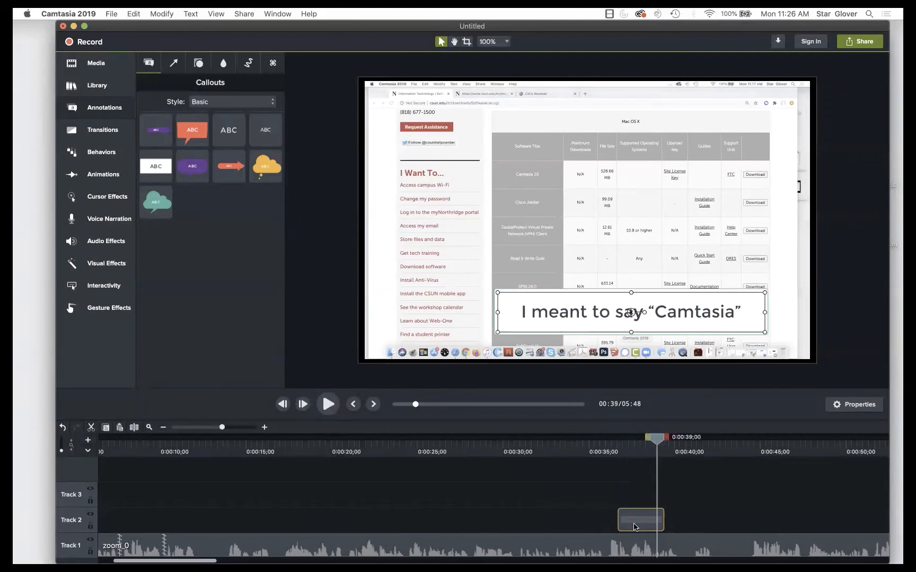
key(Delete)
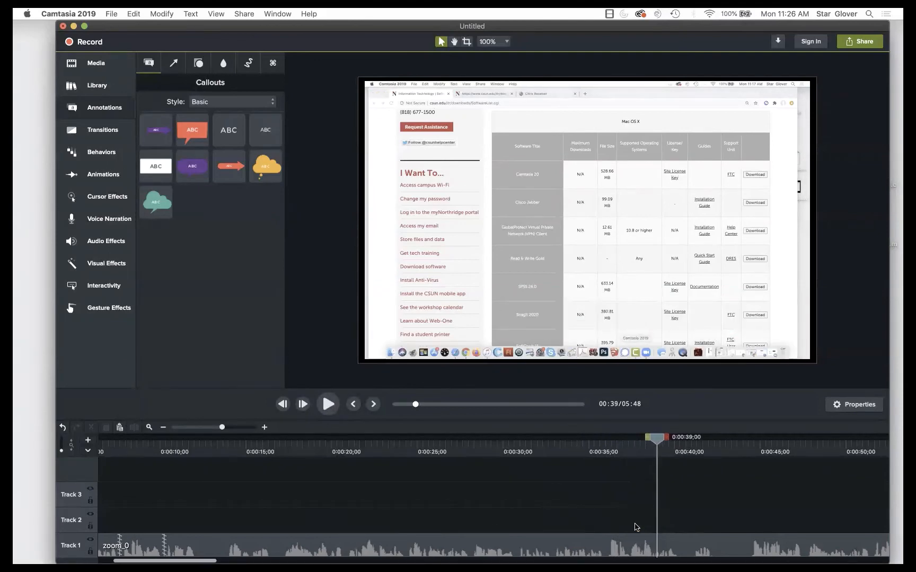
- Split all tracks at 0:36;23 and at 0:37;12 on the Track 1 recording
drag(660, 441, 615, 440)
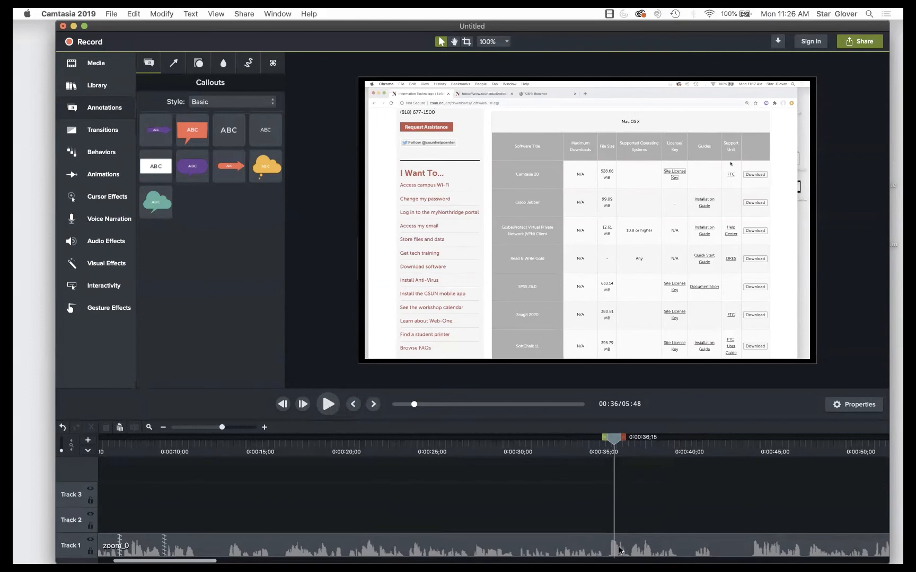
click(327, 405)
click(327, 404)
drag(622, 440, 617, 440)
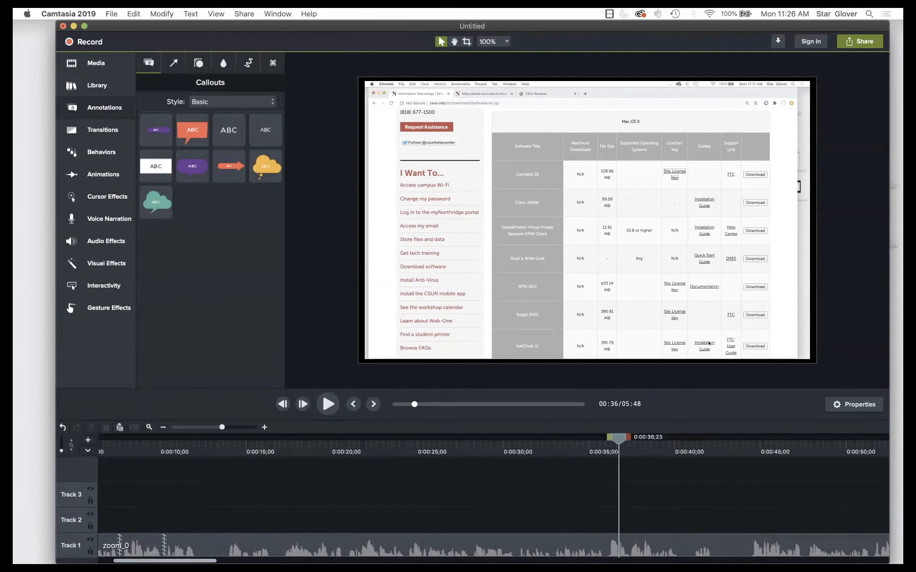
right_click(623, 440)
click(644, 442)
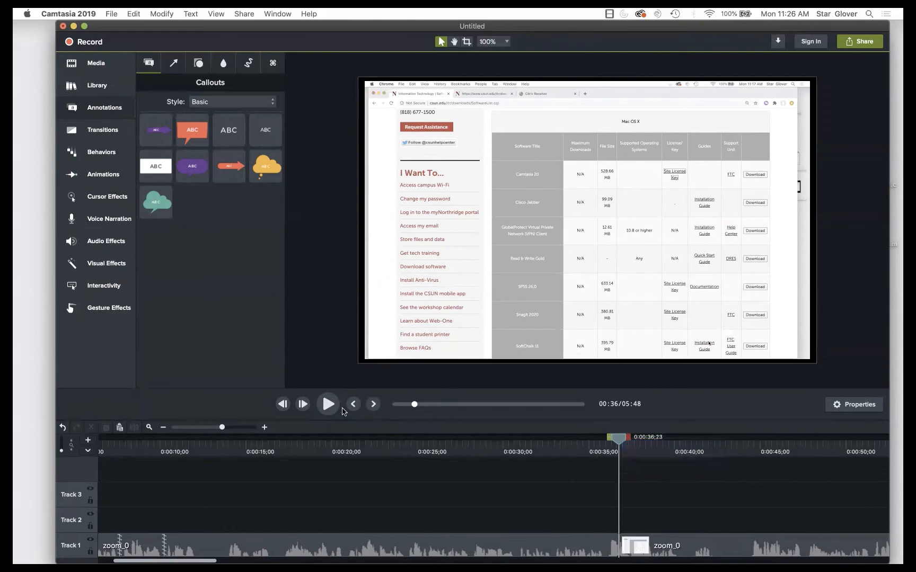
click(333, 404)
click(333, 404)
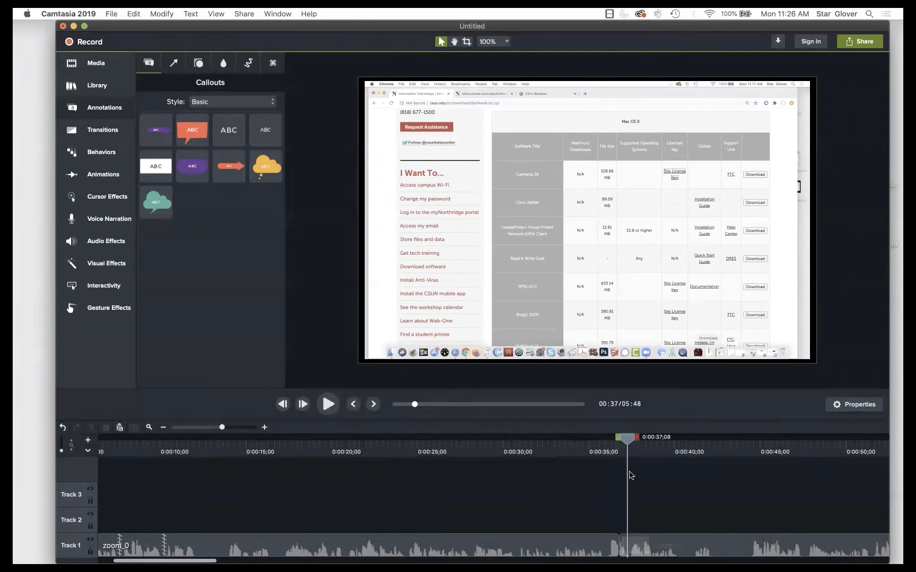
right_click(628, 440)
click(452, 102)
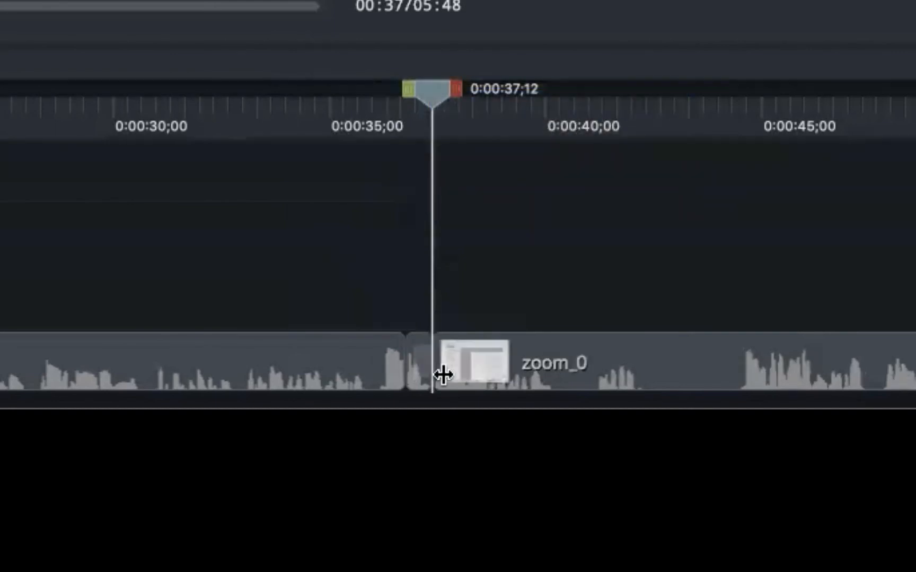
- Delete the short piece between the cuts, preview from 0:35;12, then undo the deletion
click(415, 374)
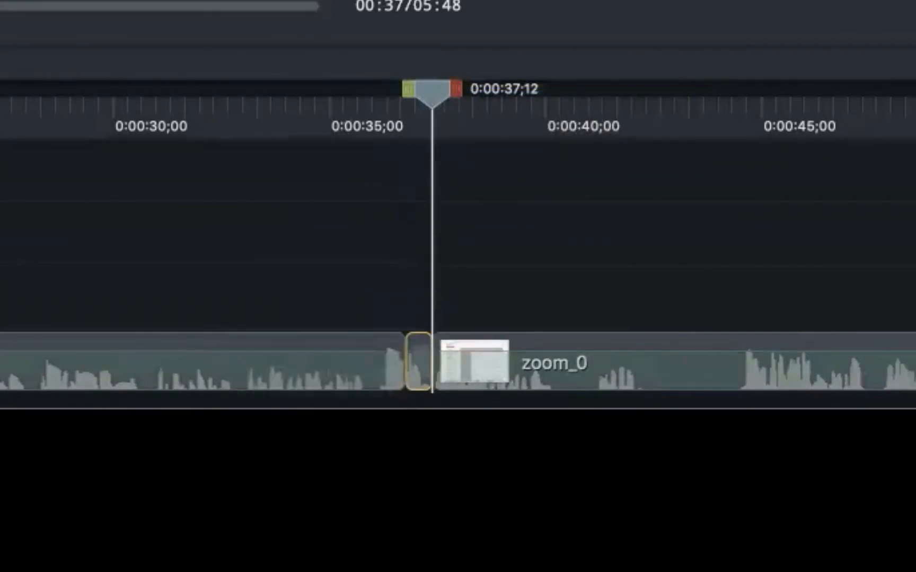
mouse_move(415, 91)
mouse_down()
mouse_move(376, 94)
mouse_move(434, 91)
mouse_up()
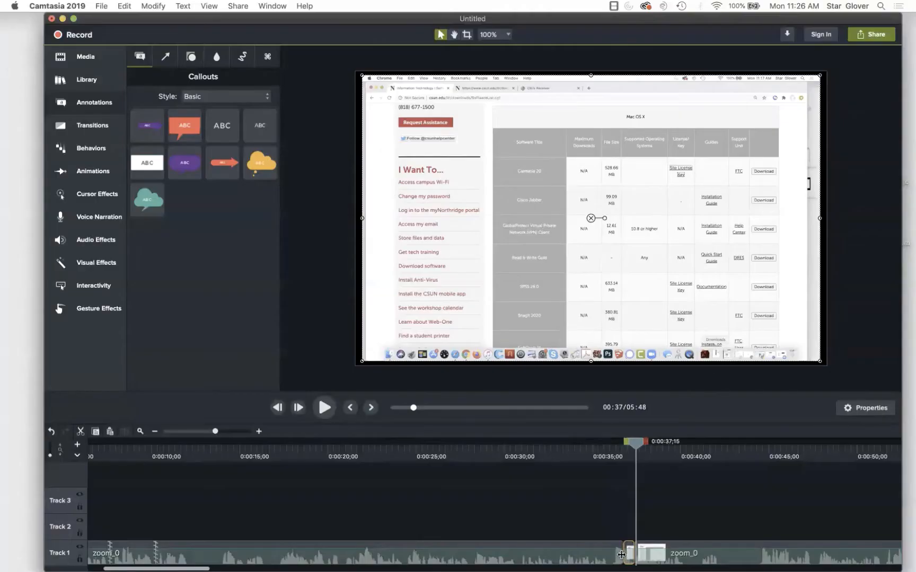
key(Delete)
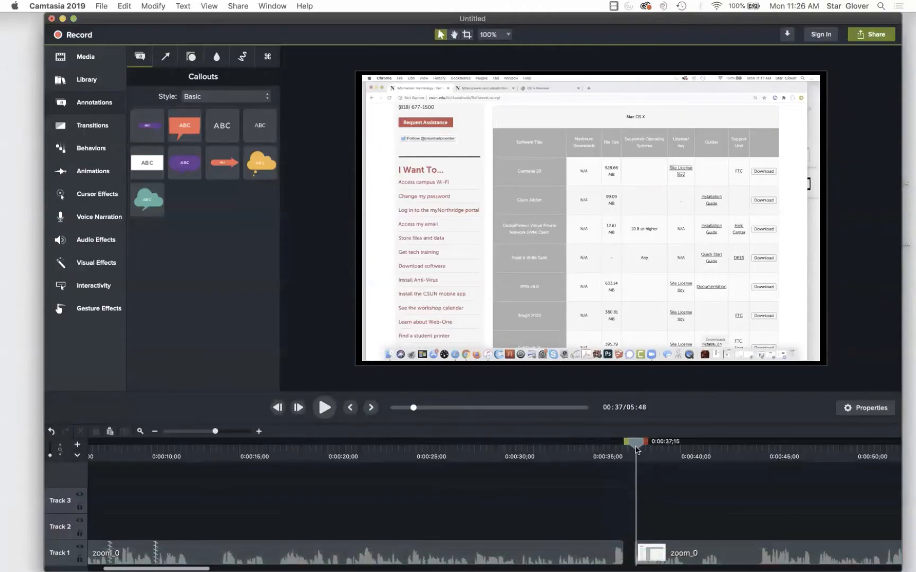
drag(636, 444, 598, 446)
click(322, 409)
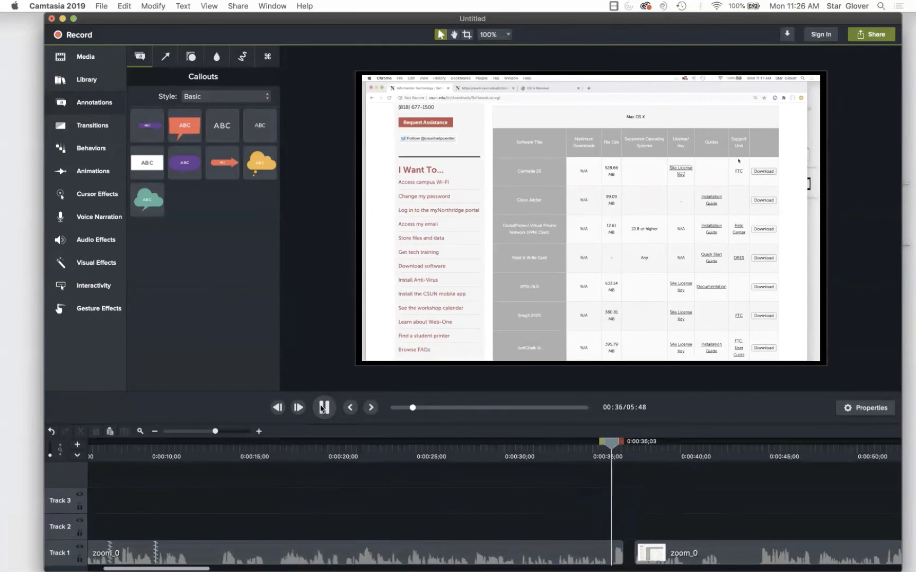
click(323, 409)
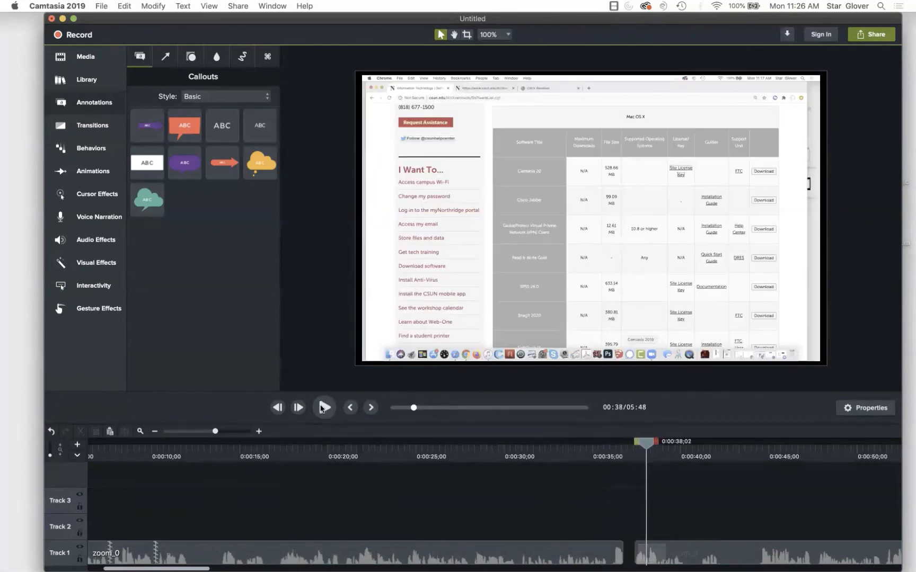
key(super+z)
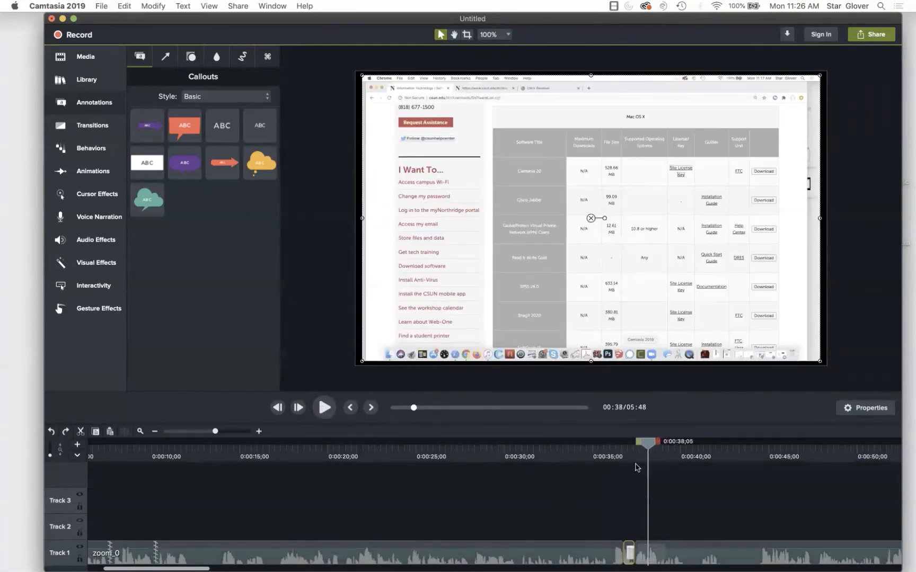
right_click(630, 555)
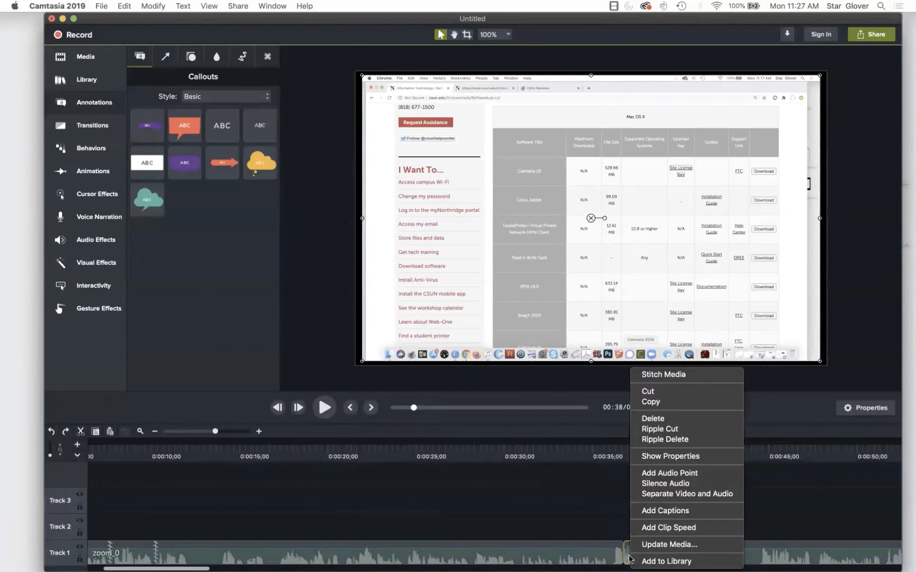
click(666, 494)
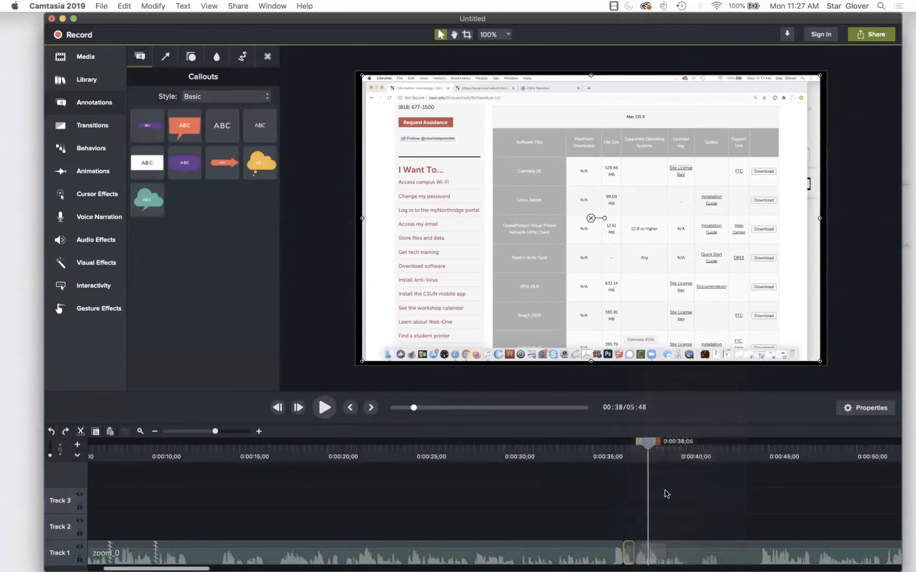
click(627, 532)
key(Delete)
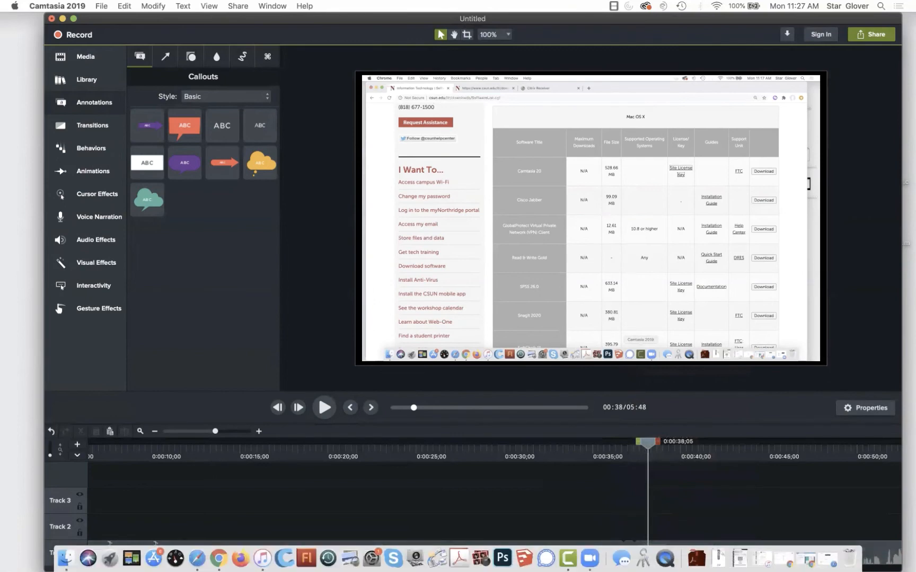
drag(655, 449, 613, 446)
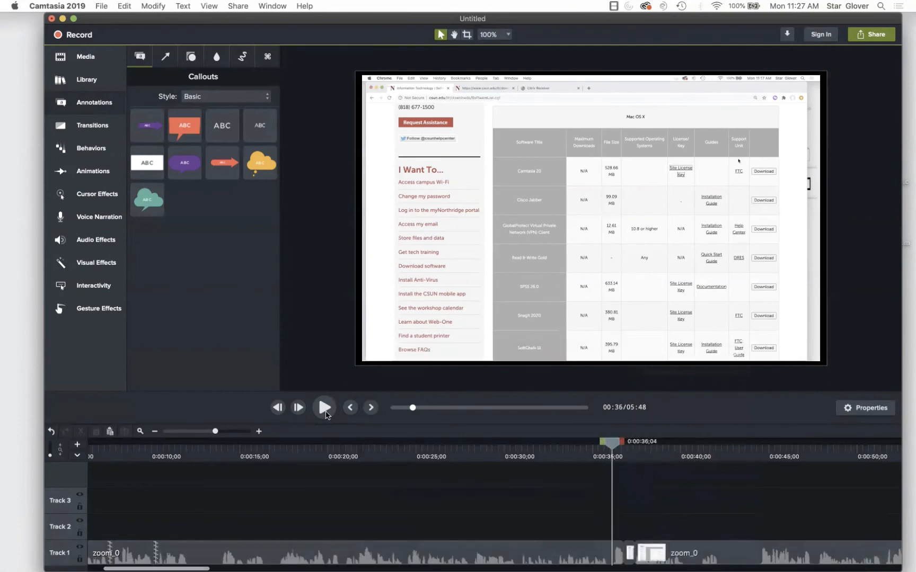
click(318, 412)
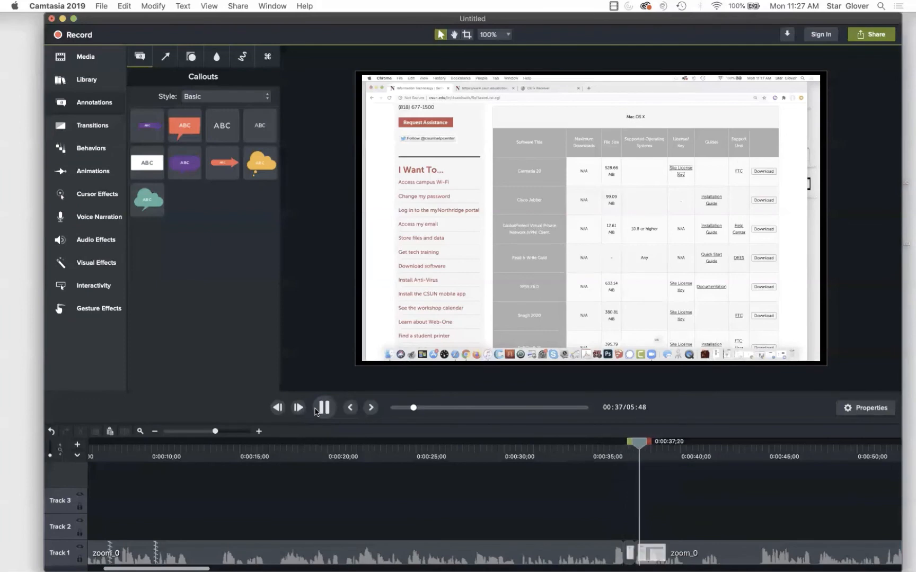
click(318, 412)
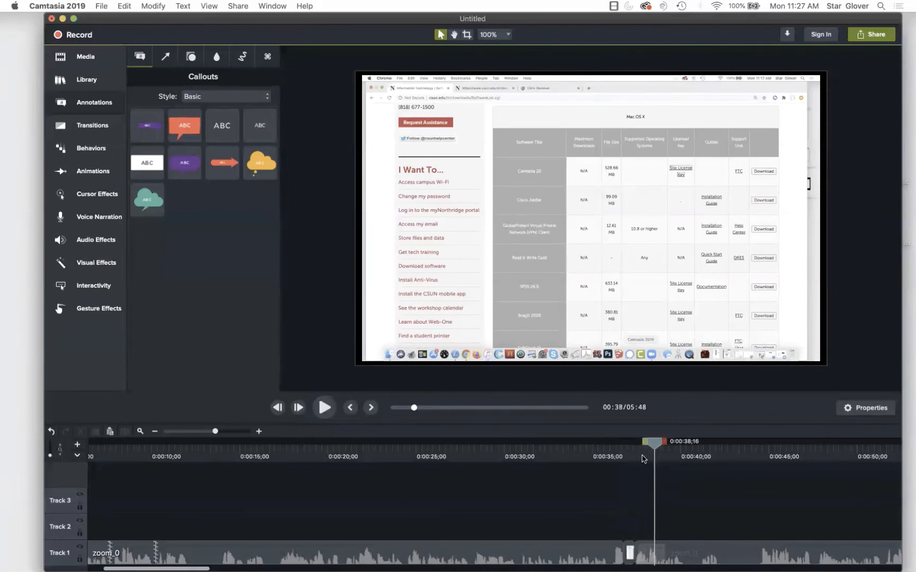
drag(653, 444, 619, 443)
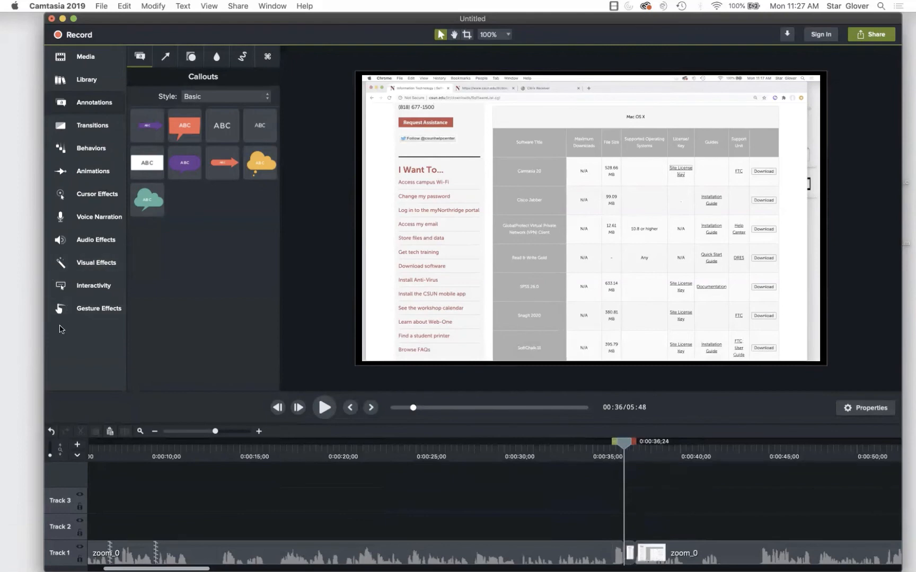
click(99, 219)
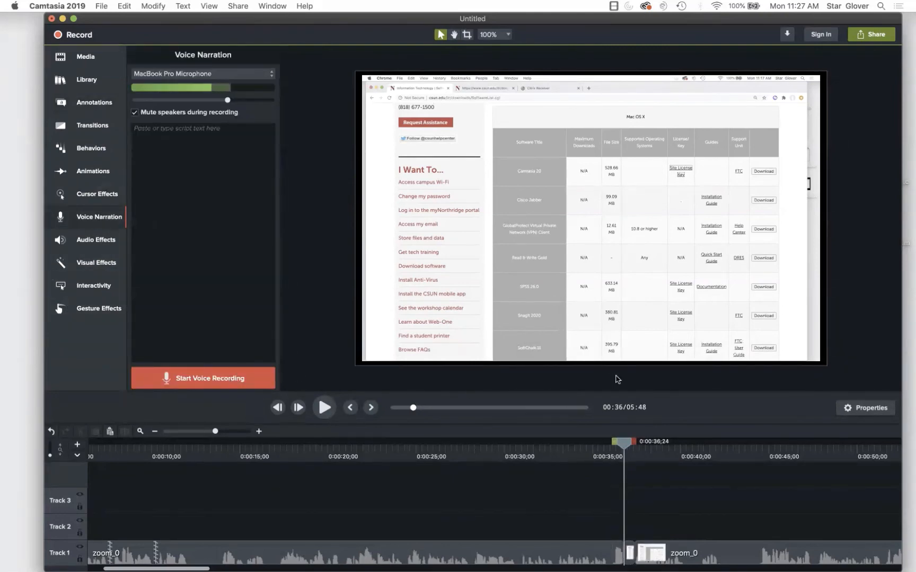
- Record a short narration clip, split it at 0:37;03, delete the left piece and undo
click(186, 386)
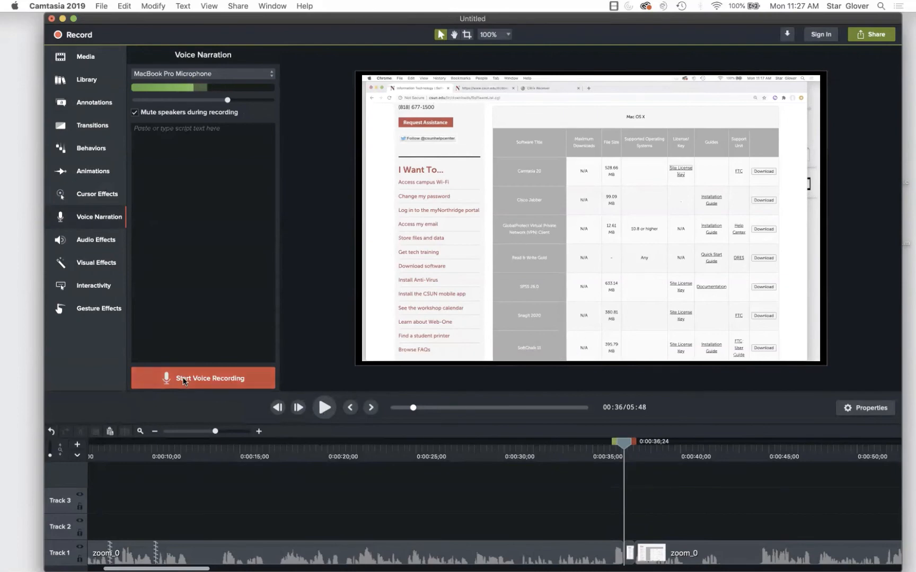
click(203, 378)
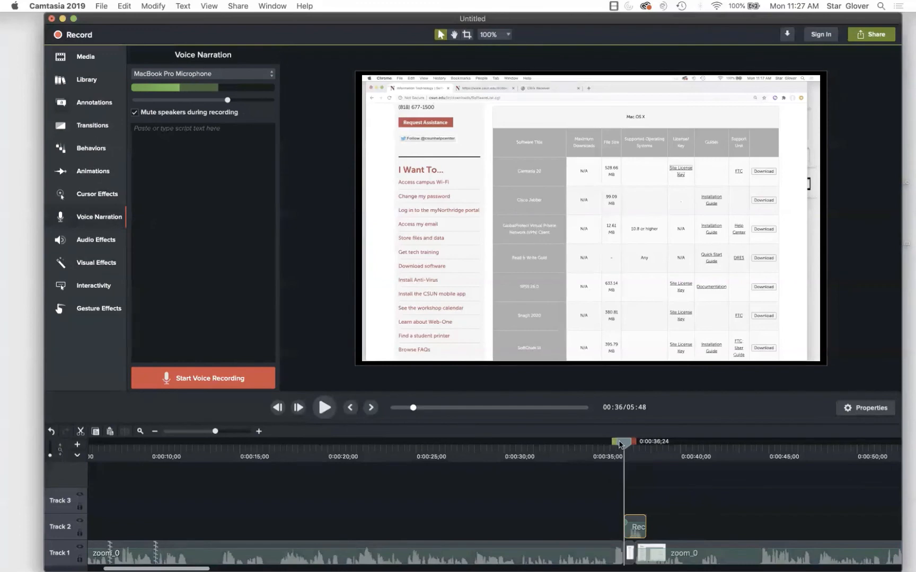
drag(620, 444, 625, 444)
right_click(626, 443)
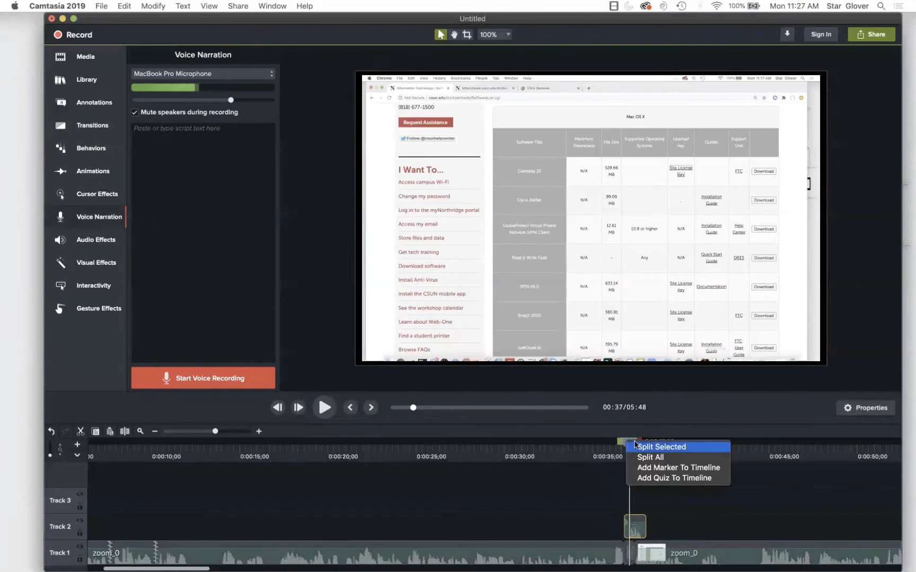
click(636, 447)
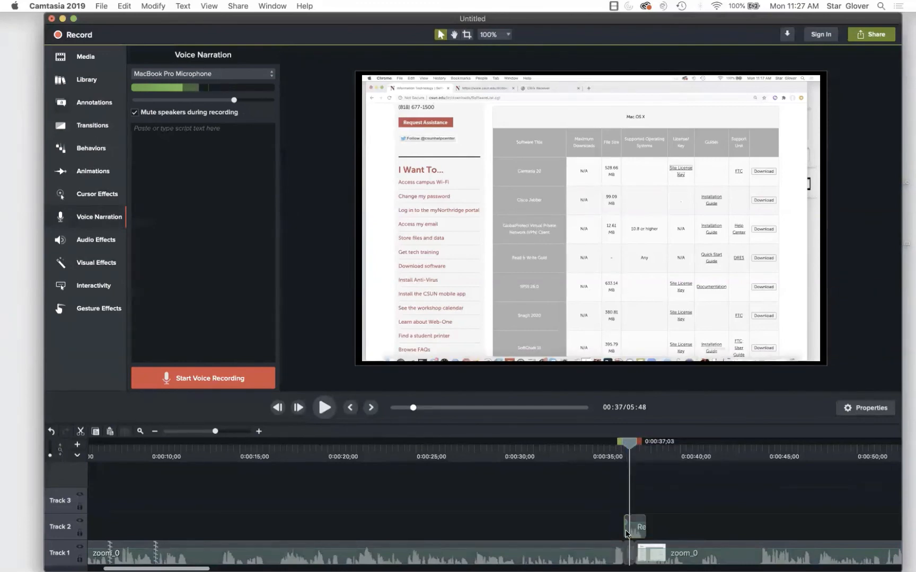
click(625, 533)
key(Delete)
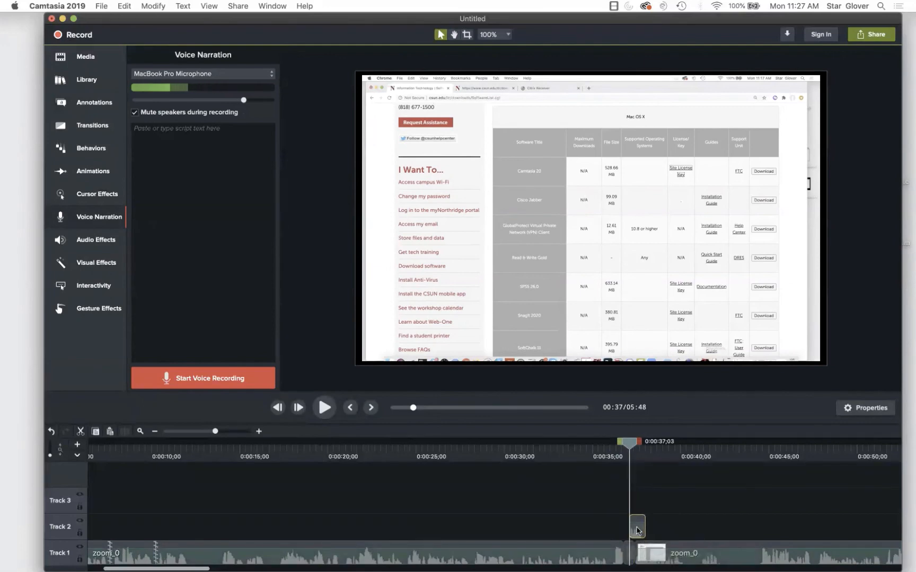
key(super+z)
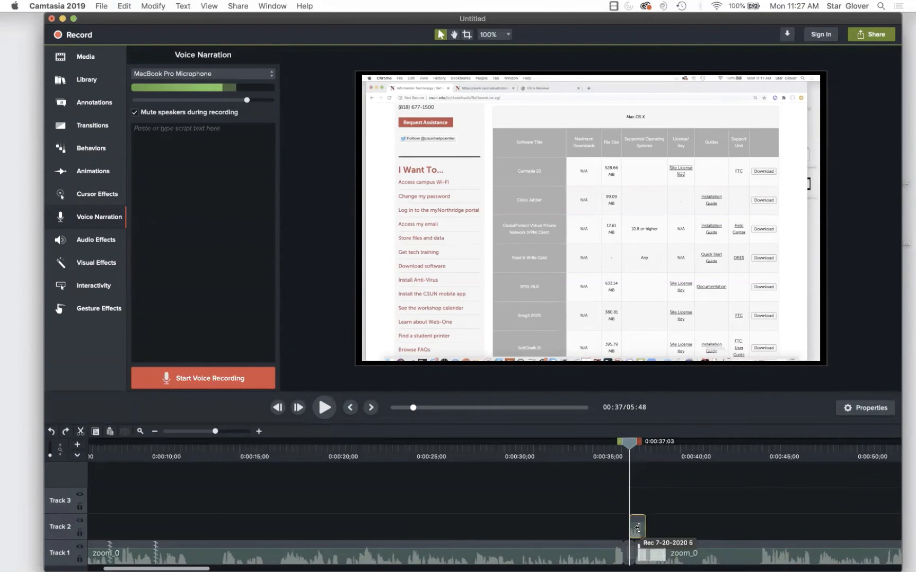
- Nudge the narration clip slightly left on Track 2 and play it back from about 0:36
drag(629, 445, 698, 447)
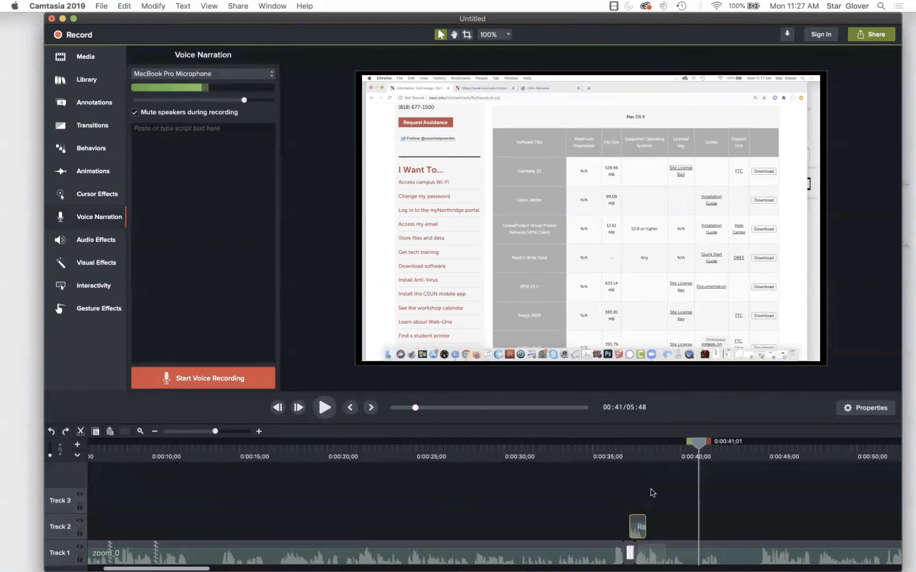
drag(639, 530, 631, 532)
drag(699, 444, 612, 444)
click(324, 408)
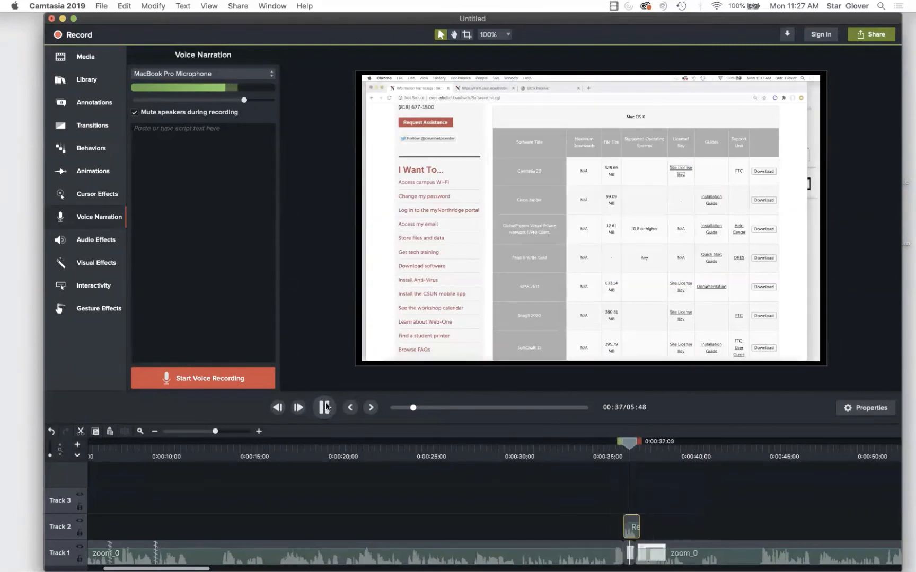
click(324, 408)
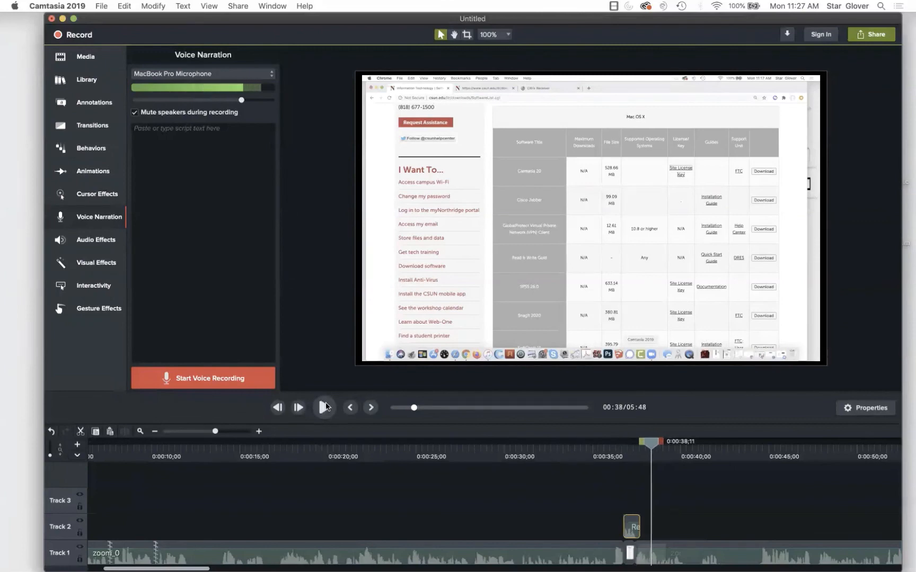
mouse_move(651, 441)
mouse_down()
mouse_move(579, 442)
mouse_move(651, 441)
mouse_up()
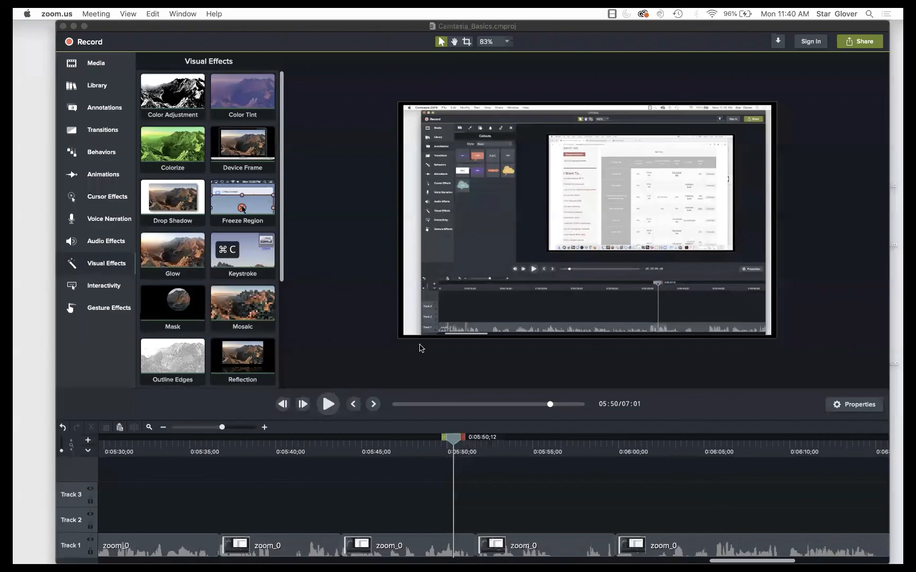
- Select the fourth Track 1 clip near 5:52, scale it to about 240% and reposition it on the canvas
click(459, 439)
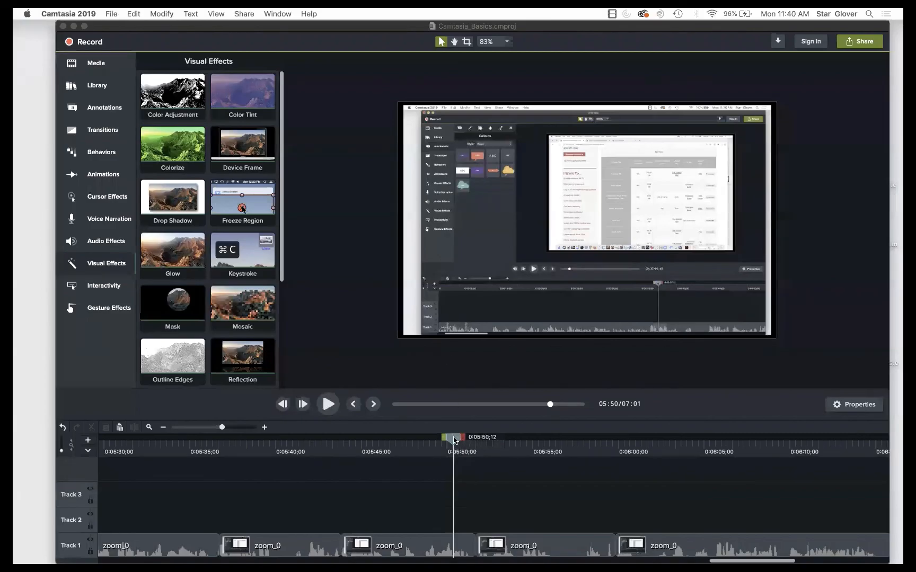
drag(433, 441, 512, 434)
click(509, 534)
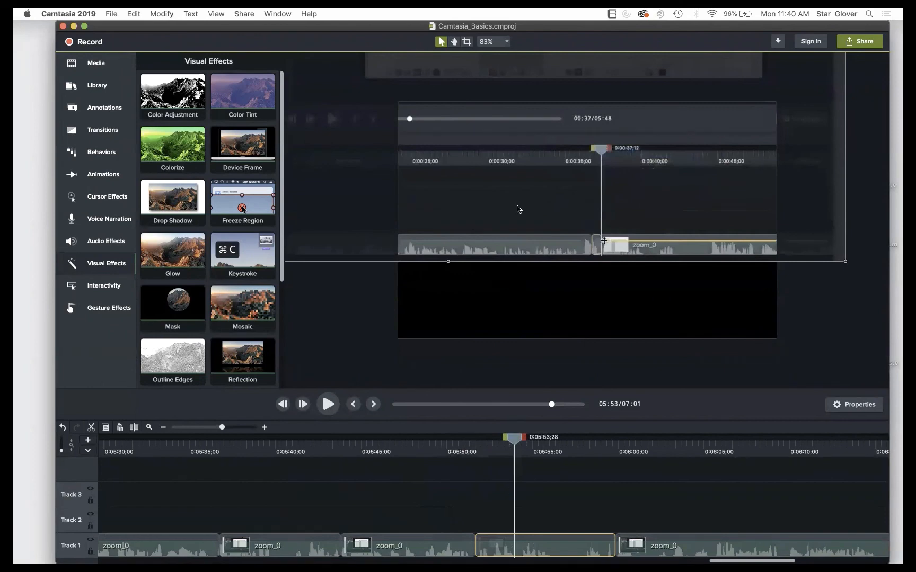
drag(518, 210, 433, 187)
drag(762, 245, 851, 291)
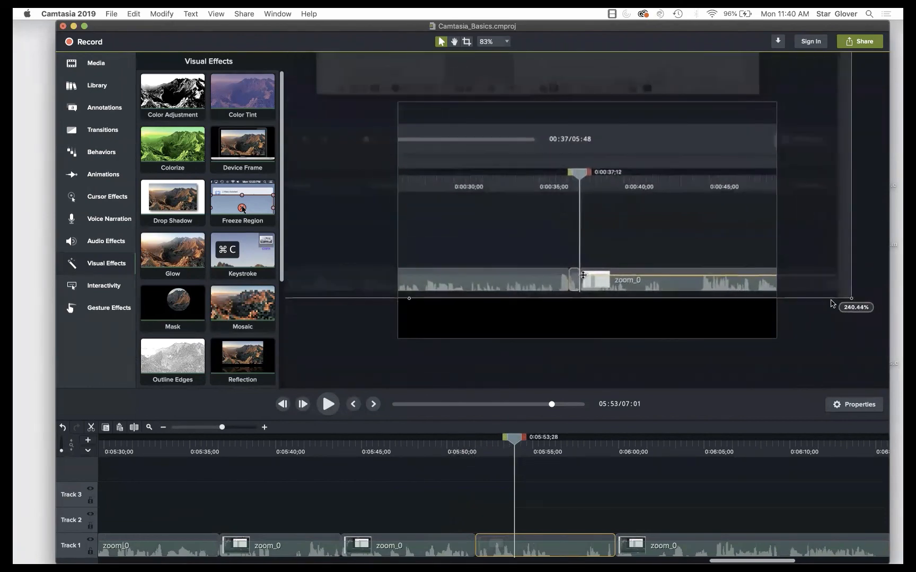
drag(676, 200, 663, 182)
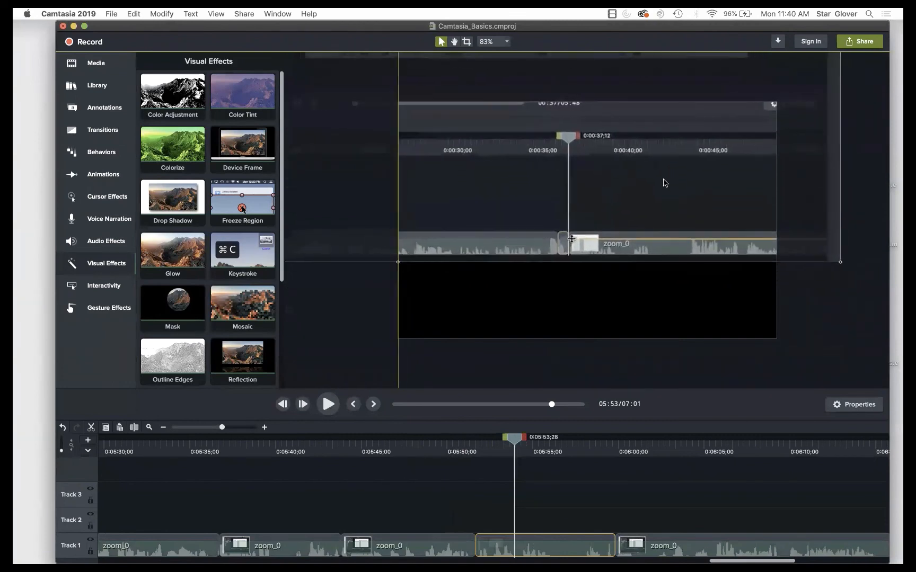
drag(841, 262, 872, 275)
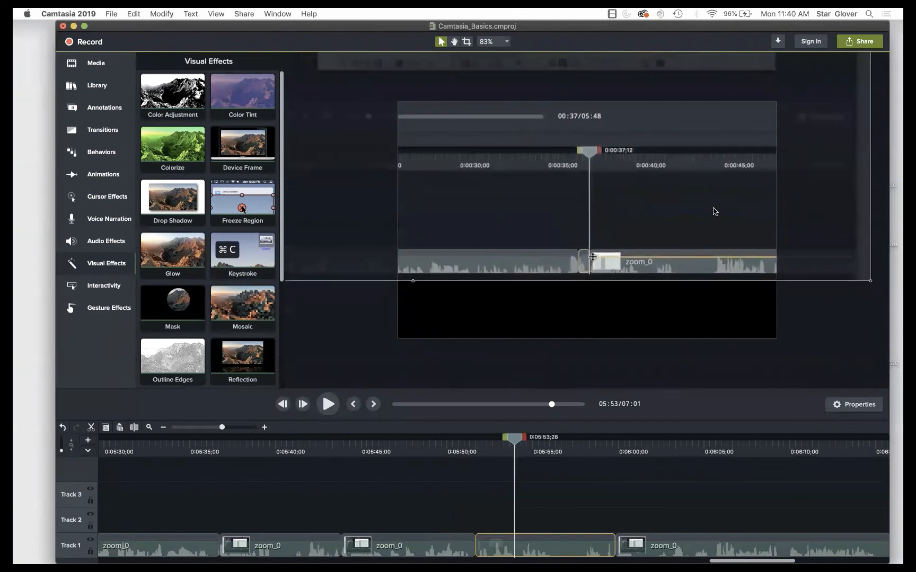
mouse_move(714, 207)
mouse_down()
mouse_move(690, 200)
mouse_move(705, 209)
mouse_up()
- Drag the fourth clip's corner handle a bit further out, then replay from about 5:49 to check
scroll(706, 211, down, 6)
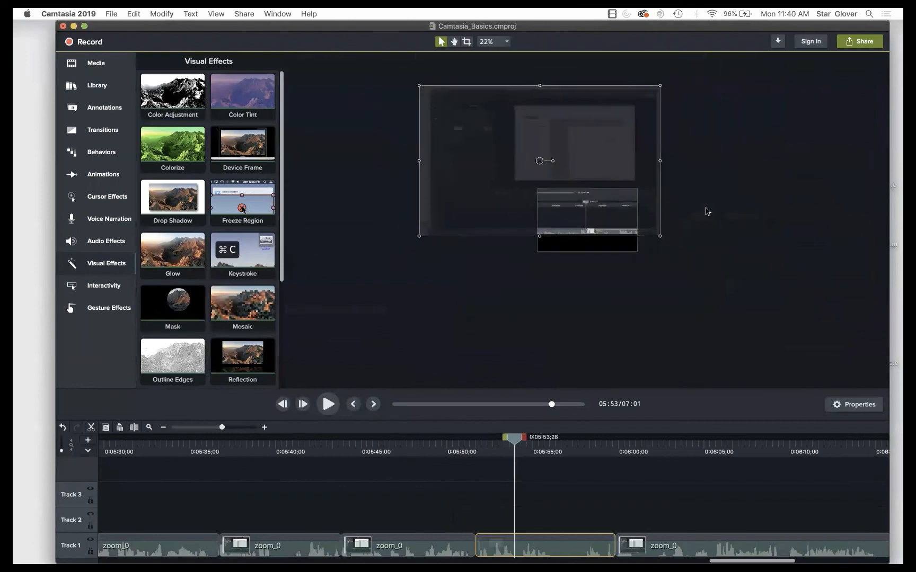
scroll(706, 211, up, 3)
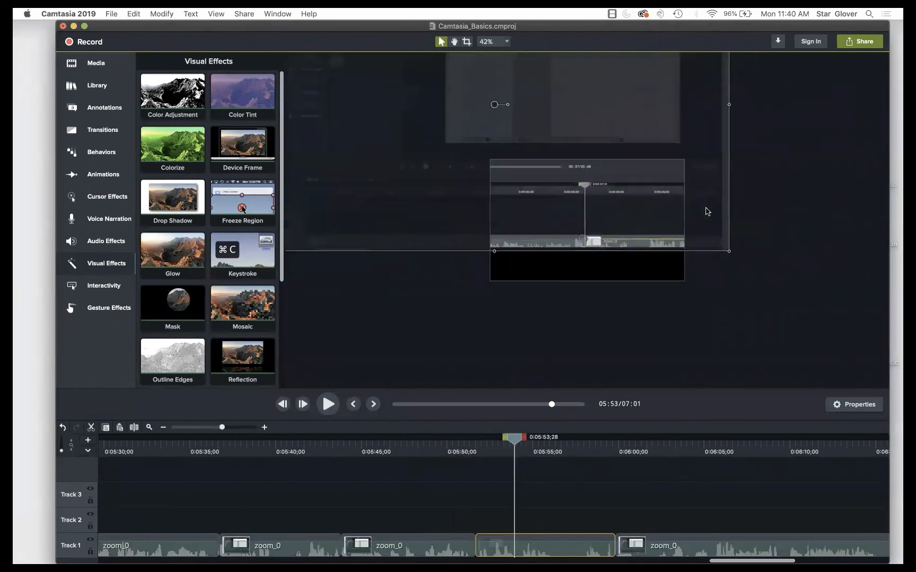
scroll(706, 211, down, 2)
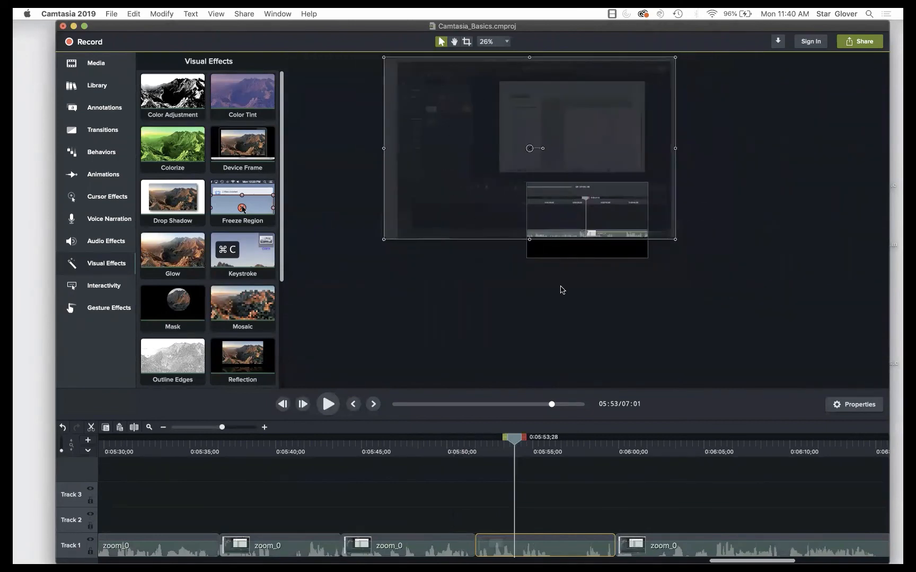
scroll(562, 290, up, 5)
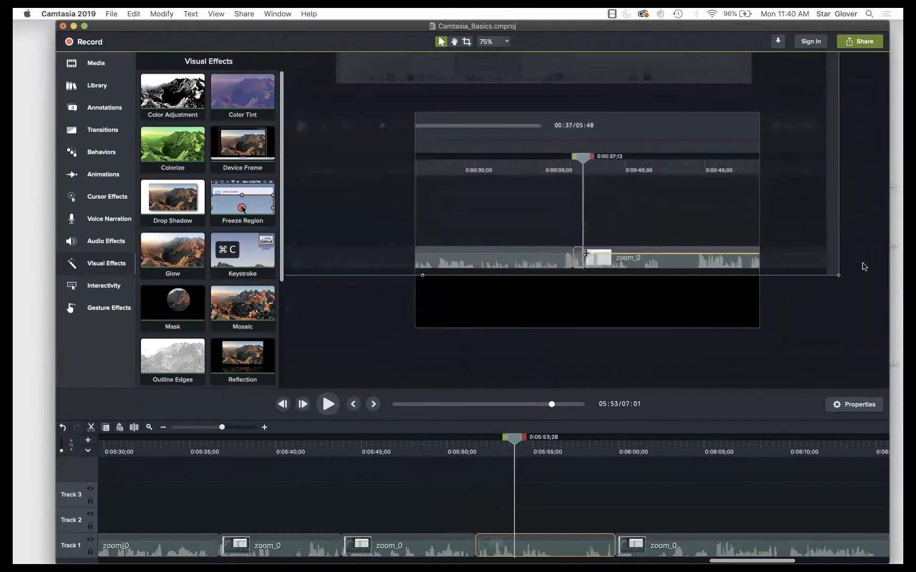
drag(839, 276, 850, 282)
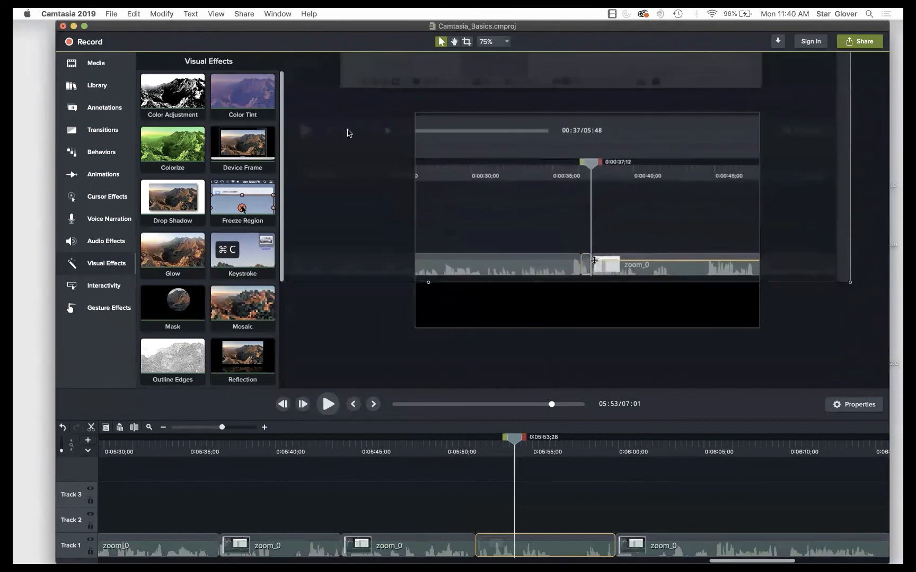
scroll(420, 306, down, 5)
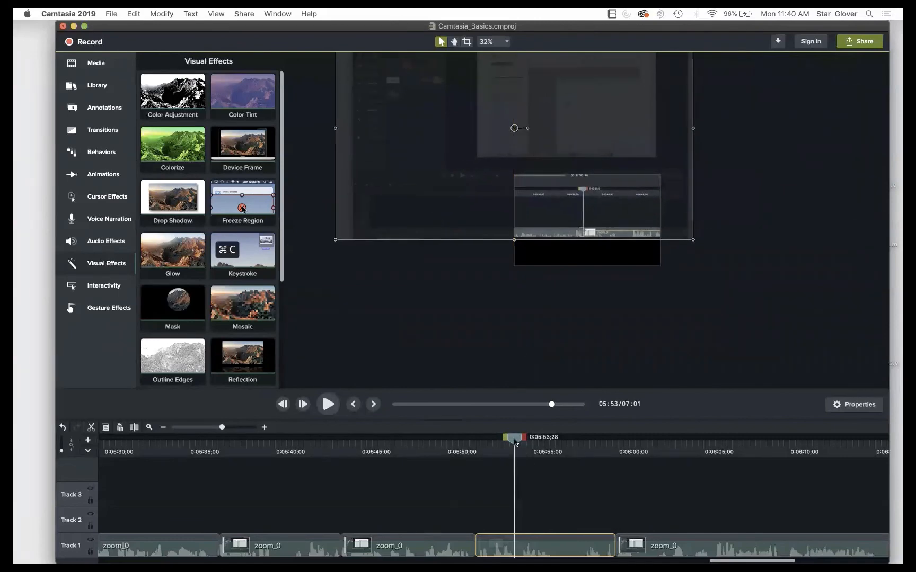
drag(515, 441, 439, 442)
click(328, 405)
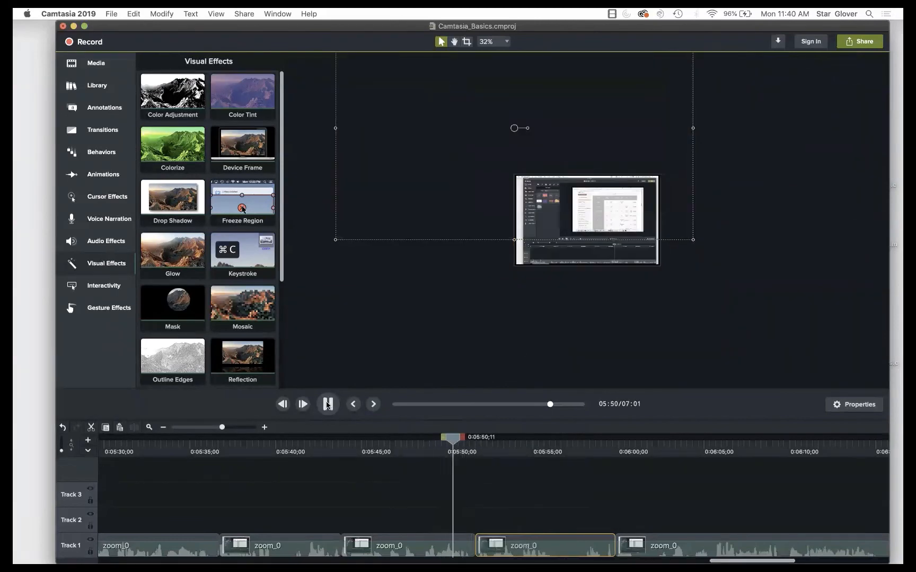
scroll(643, 351, up, 5)
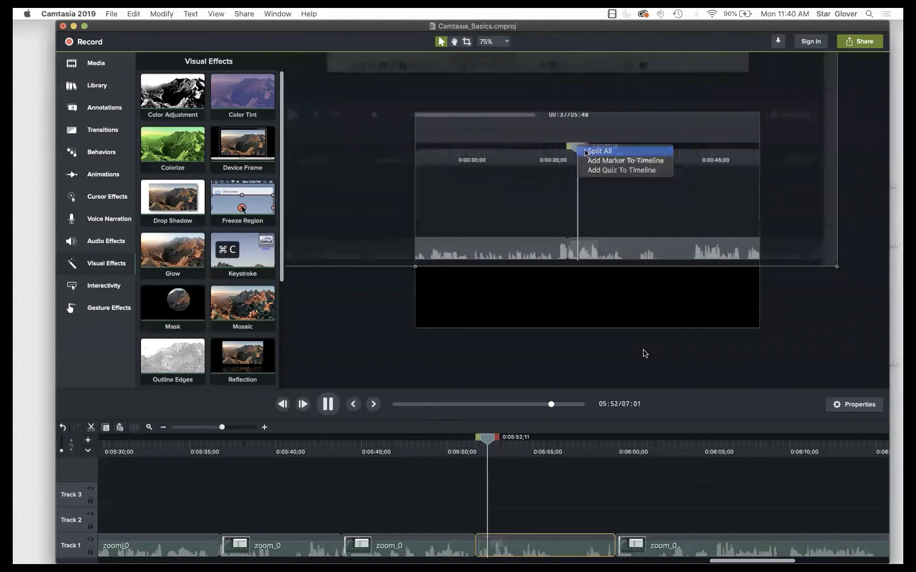
key(space)
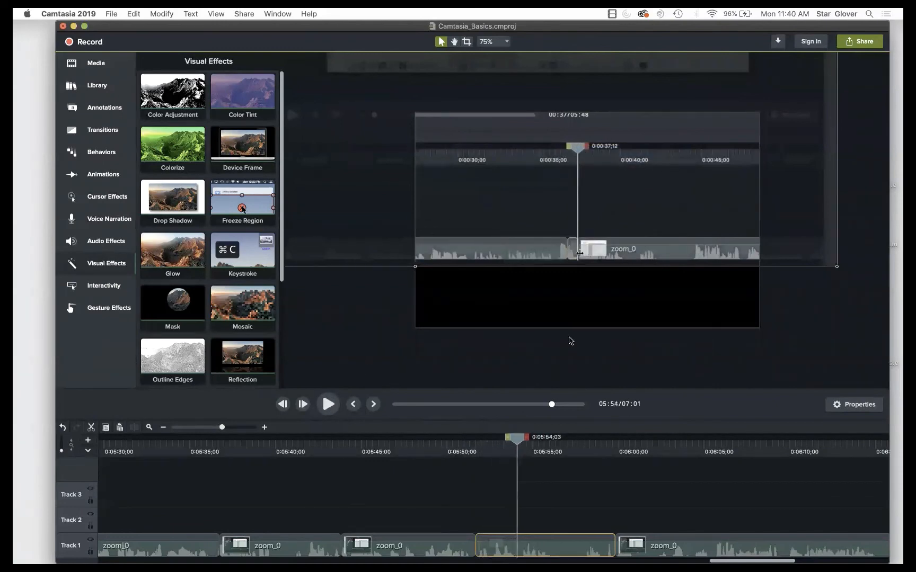